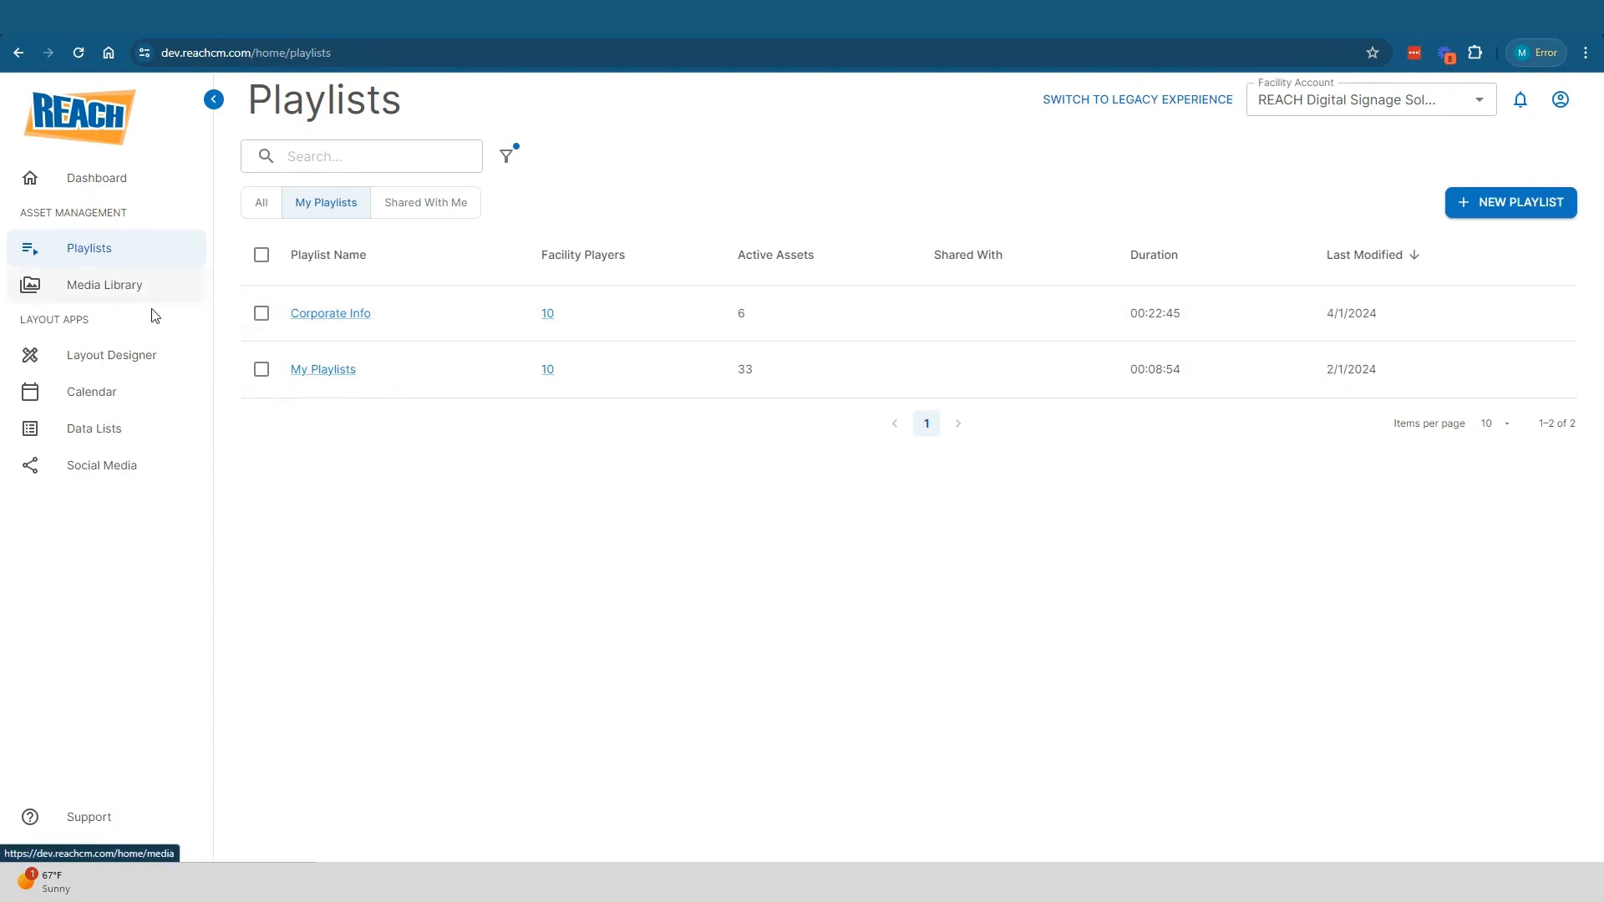
Select the Corporate Info and My Playlists playlists and start scheduling content for both.
click(262, 313)
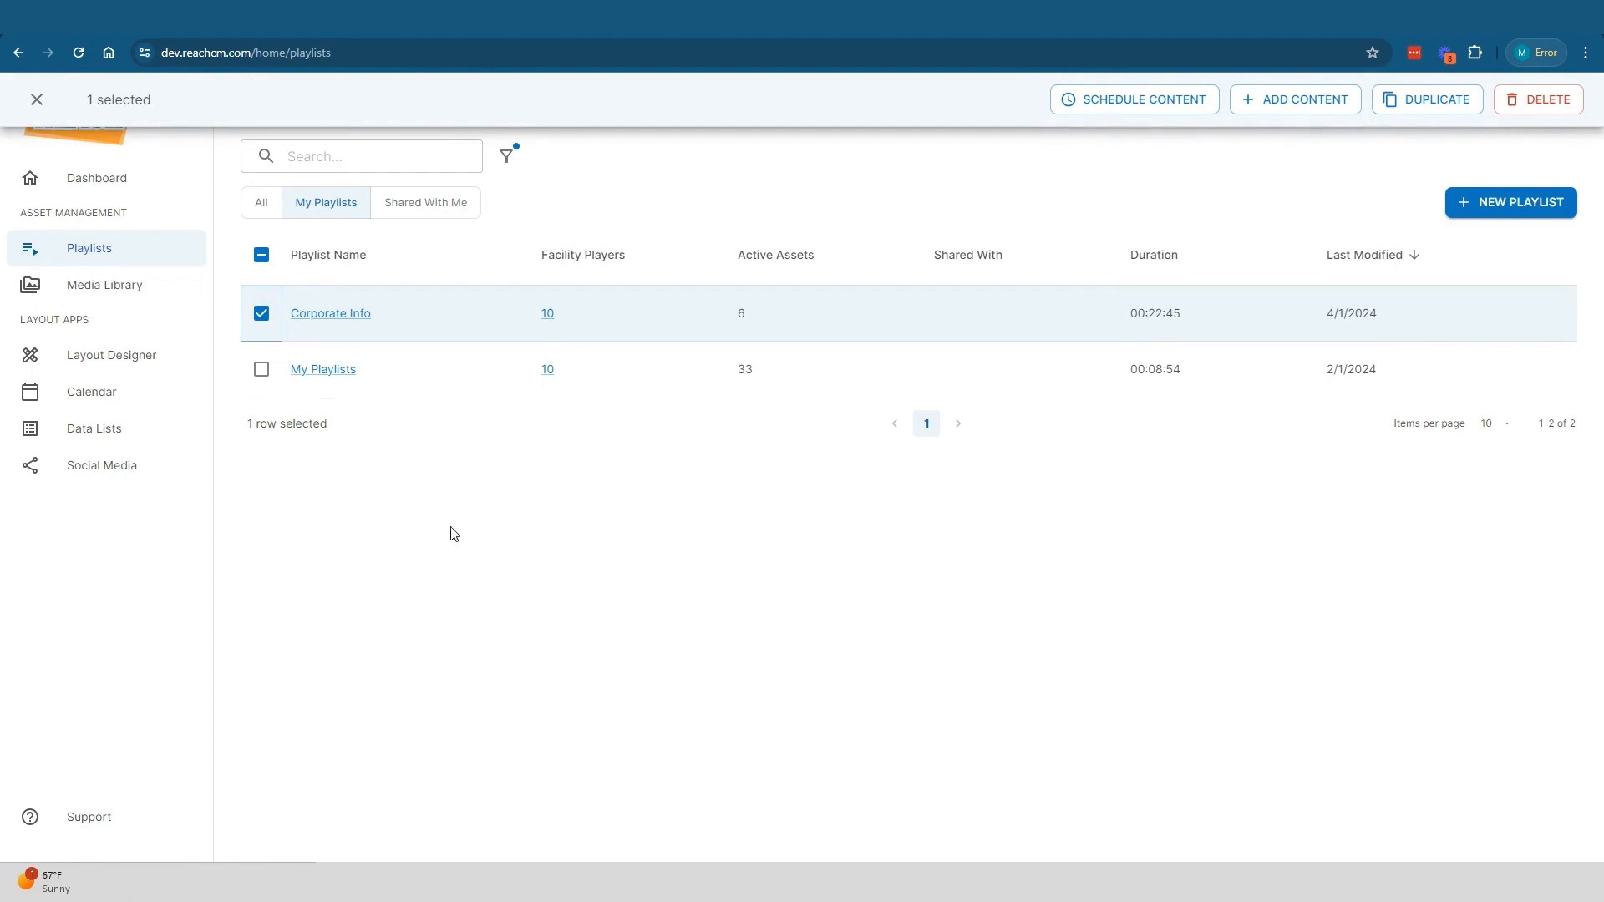
click(263, 370)
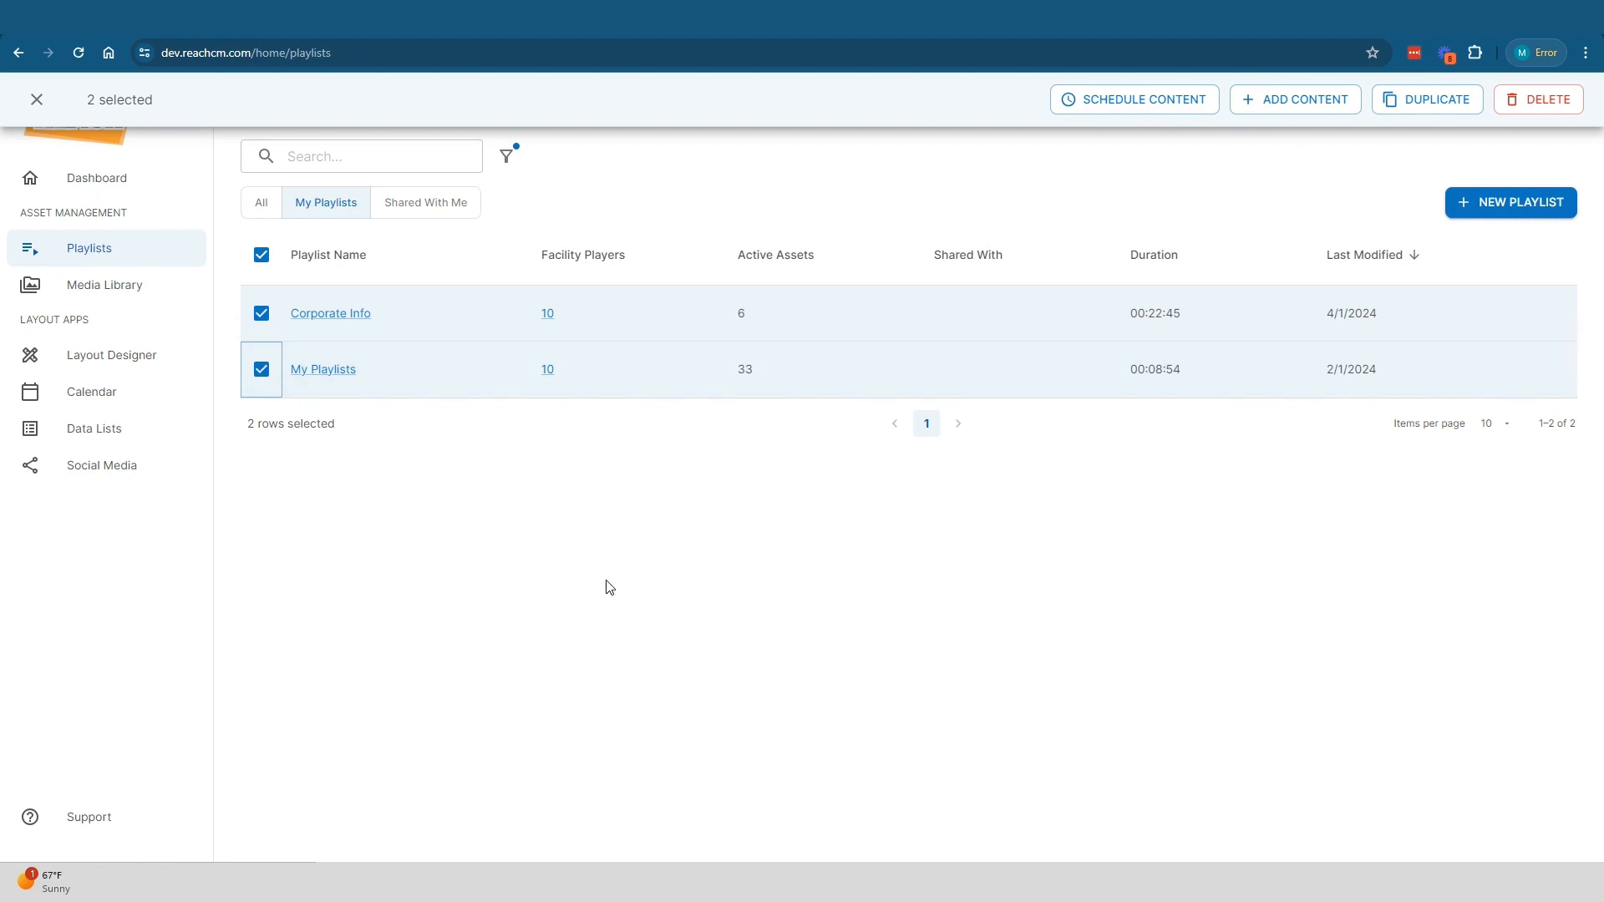
click(1207, 114)
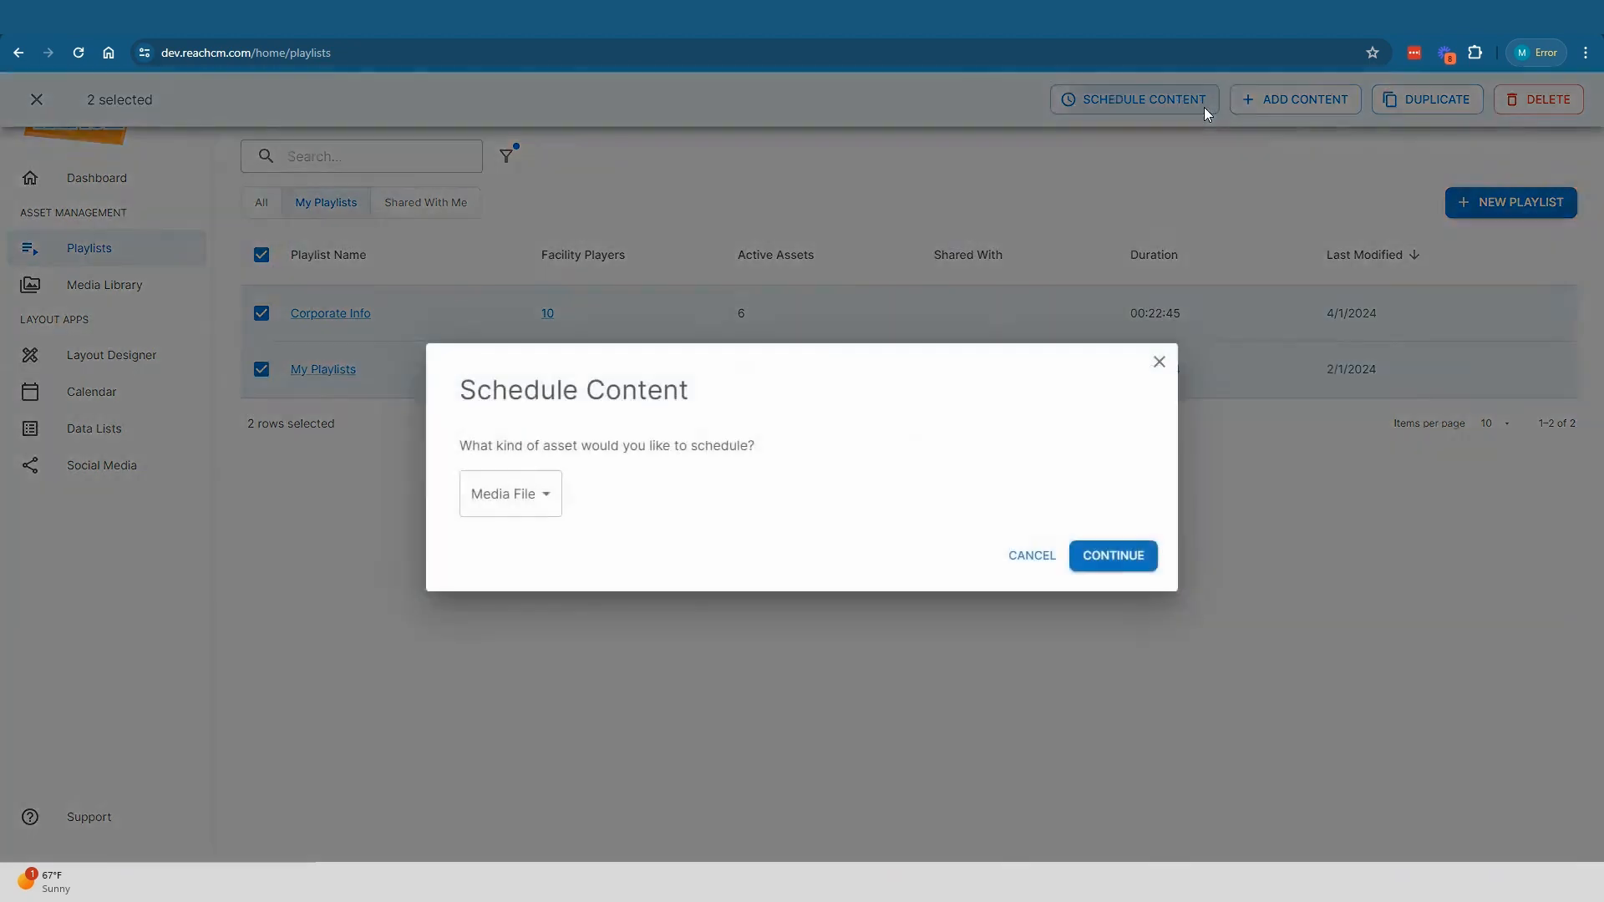
Open the Upload Files option for the content being scheduled and go back to the asset kind choice.
click(550, 509)
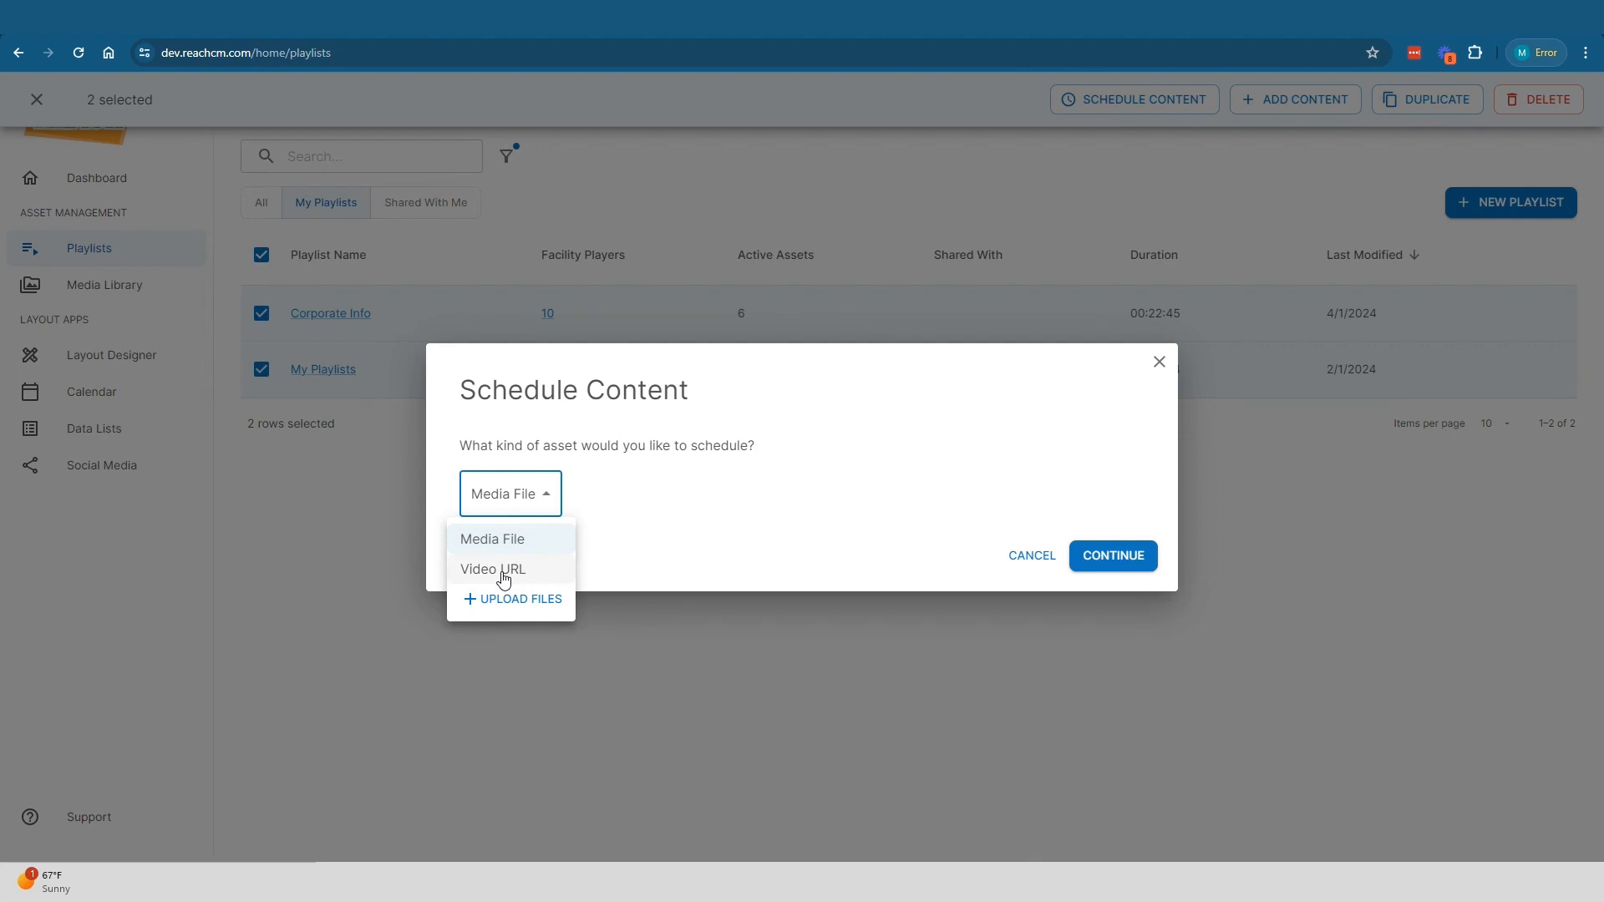
click(537, 599)
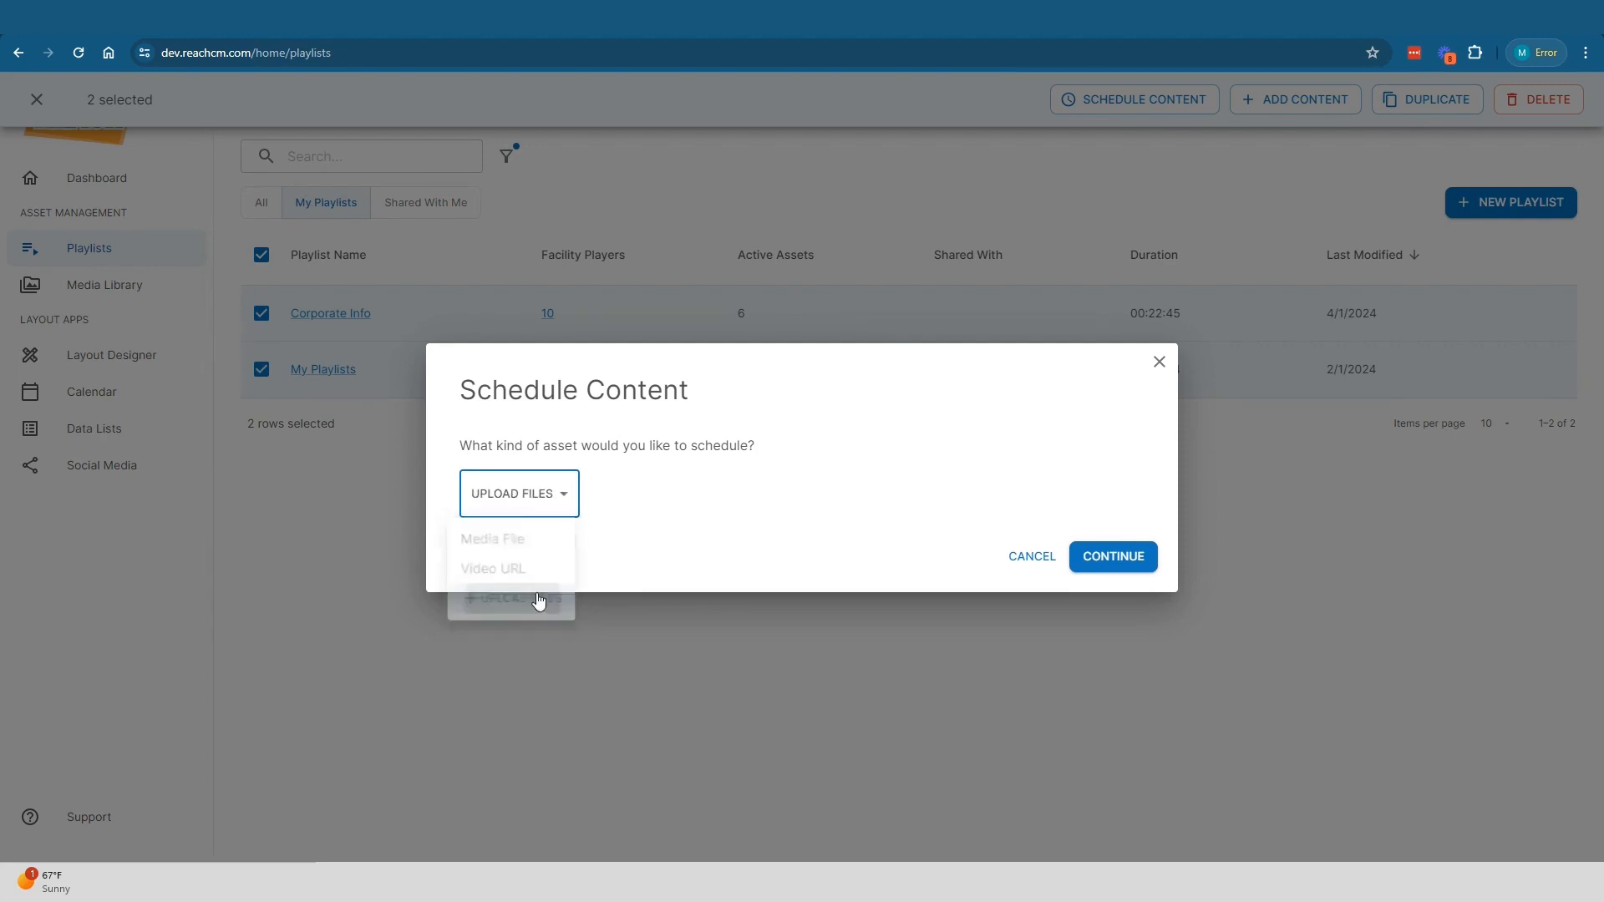
click(1115, 560)
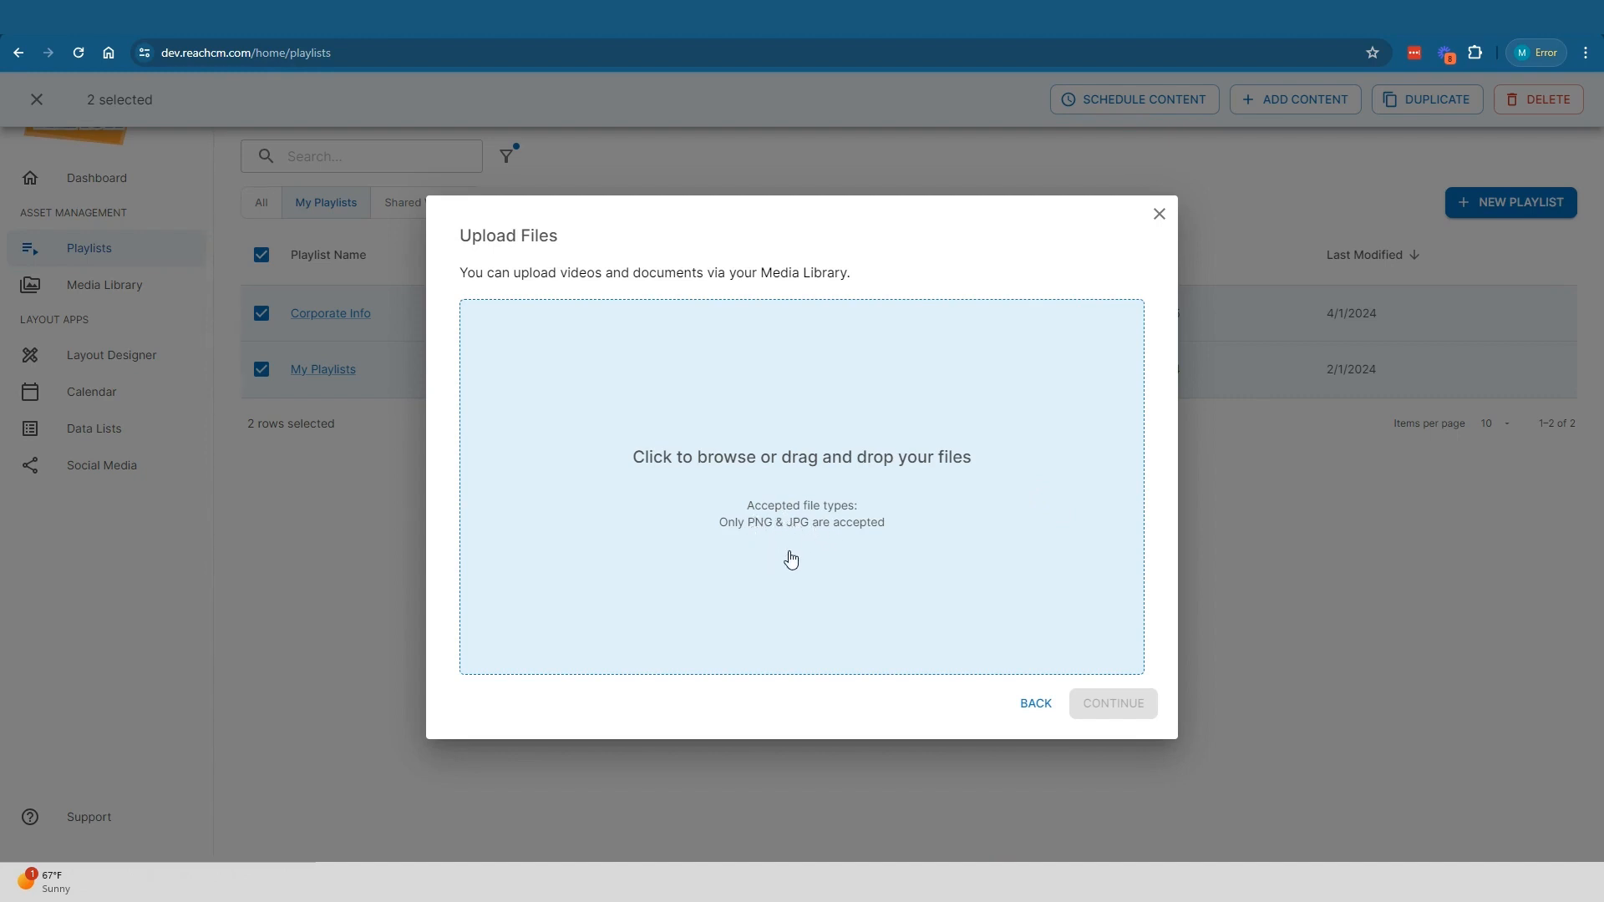
click(1038, 711)
Choose Media File as the asset kind and select the GettyImages-481950715 video and the Digital Signage for Colleges YouTube item.
click(535, 507)
click(526, 539)
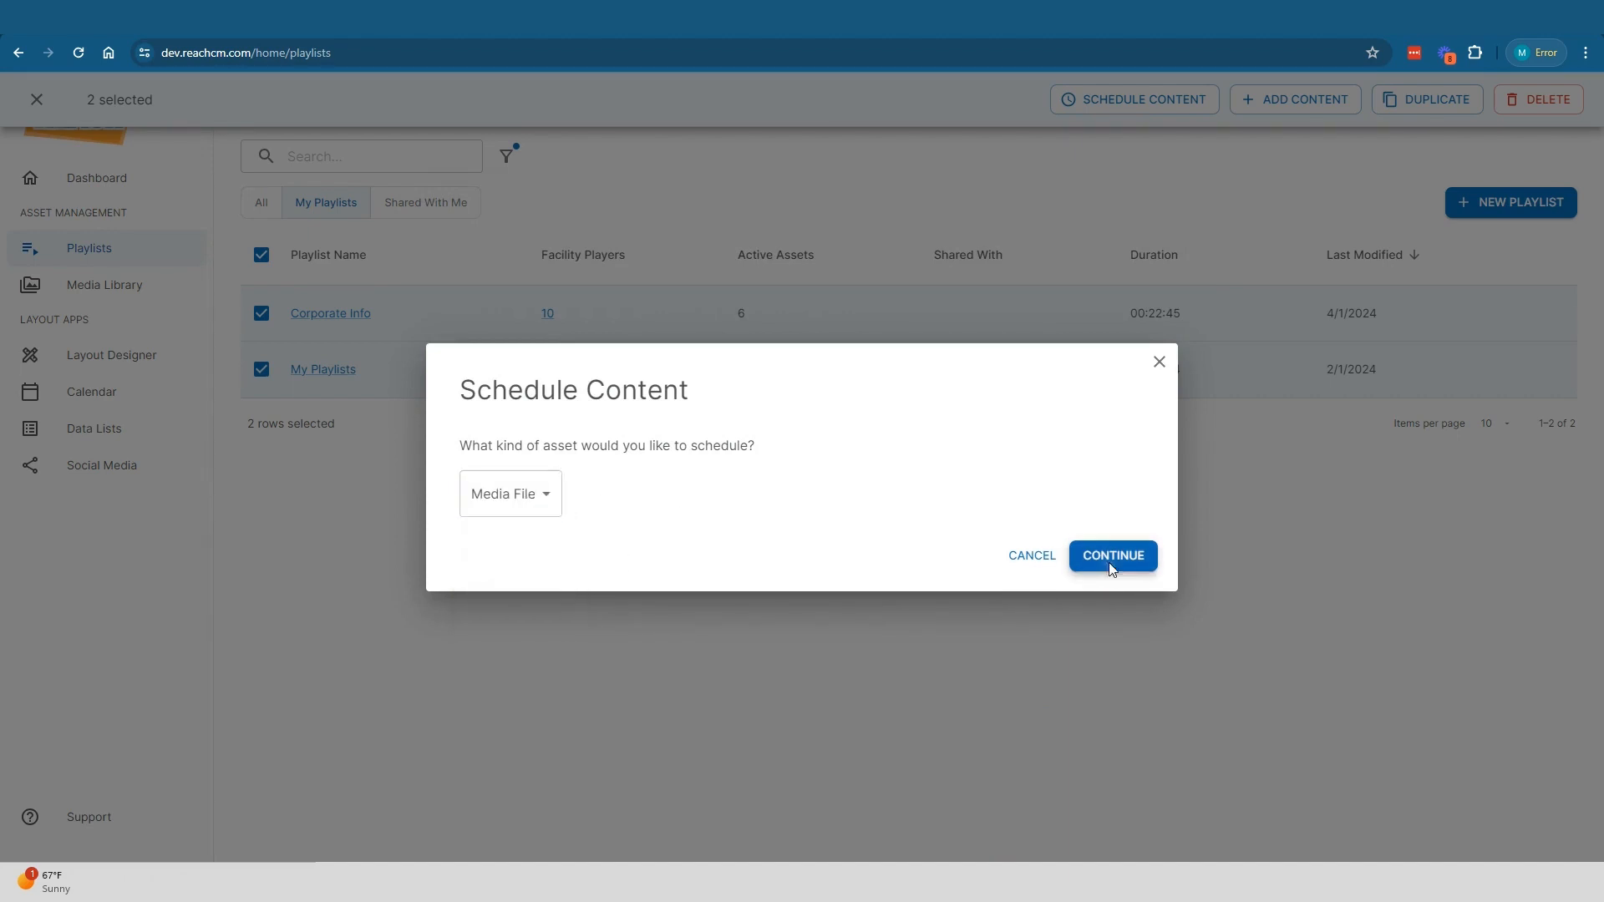
click(1113, 556)
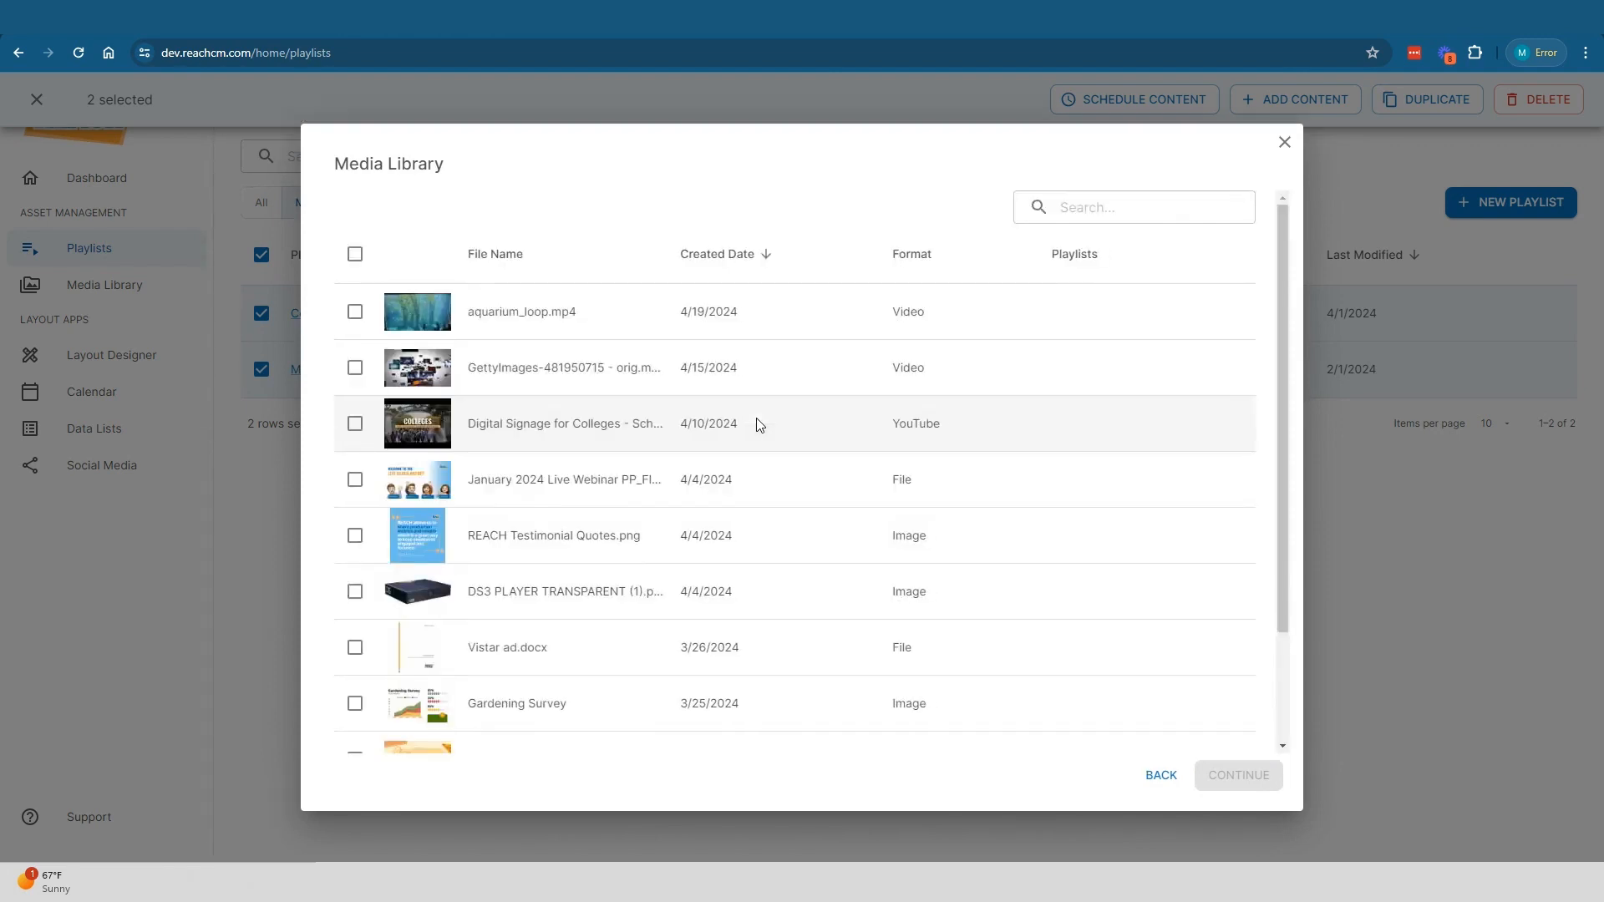
click(355, 424)
click(355, 368)
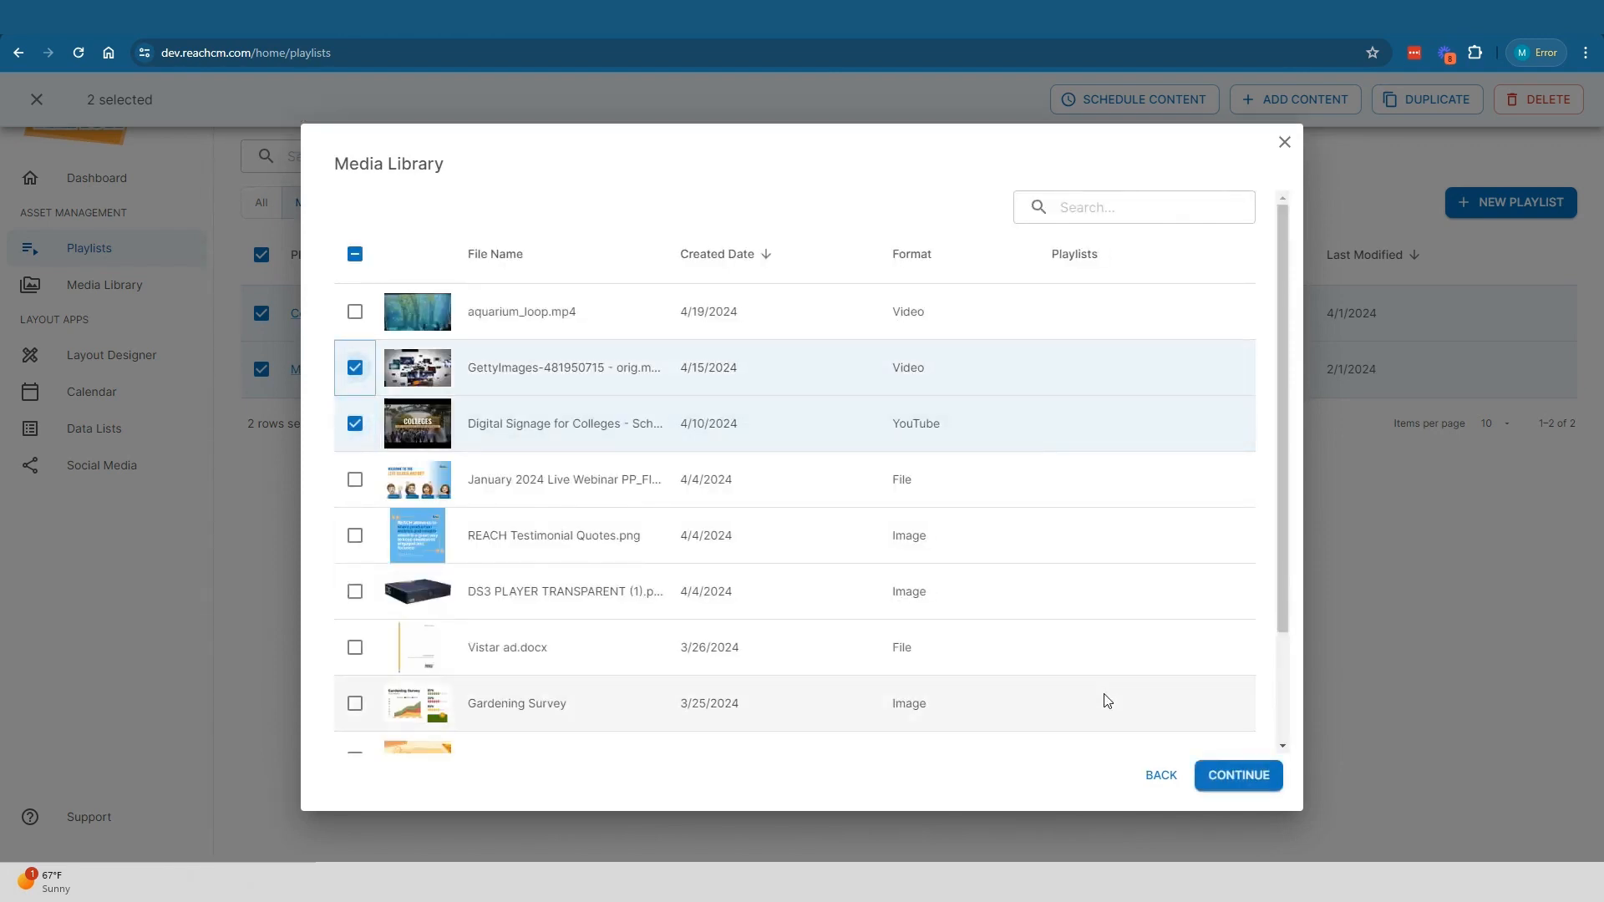
Remove Corporate Info from the playlists in the schedule details and close the form without confirming.
click(1239, 776)
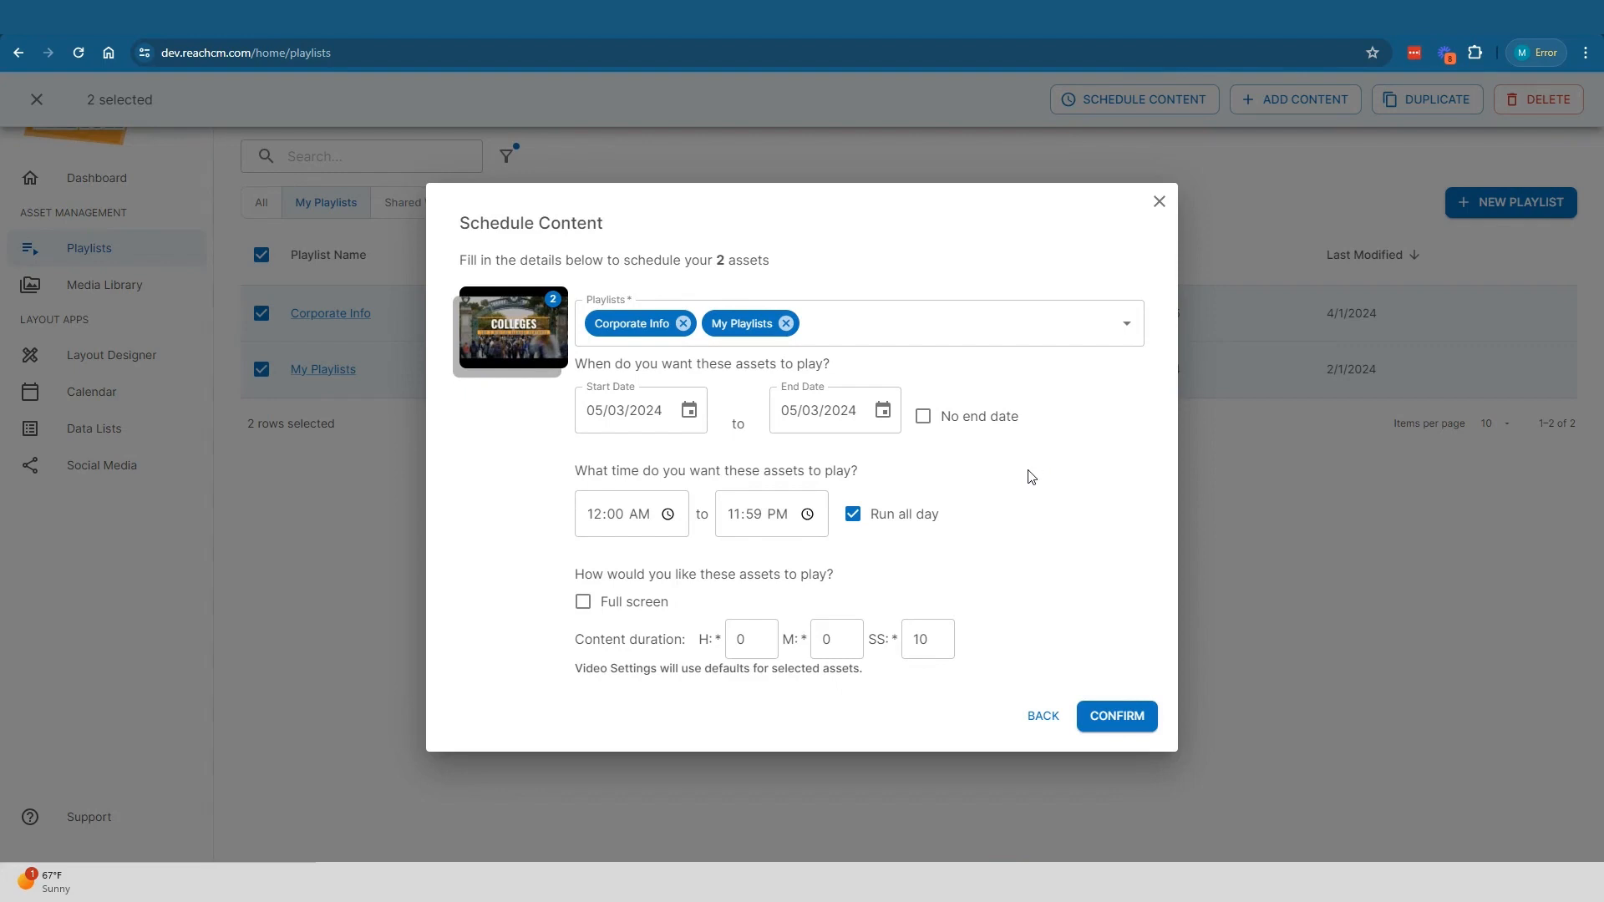
click(684, 324)
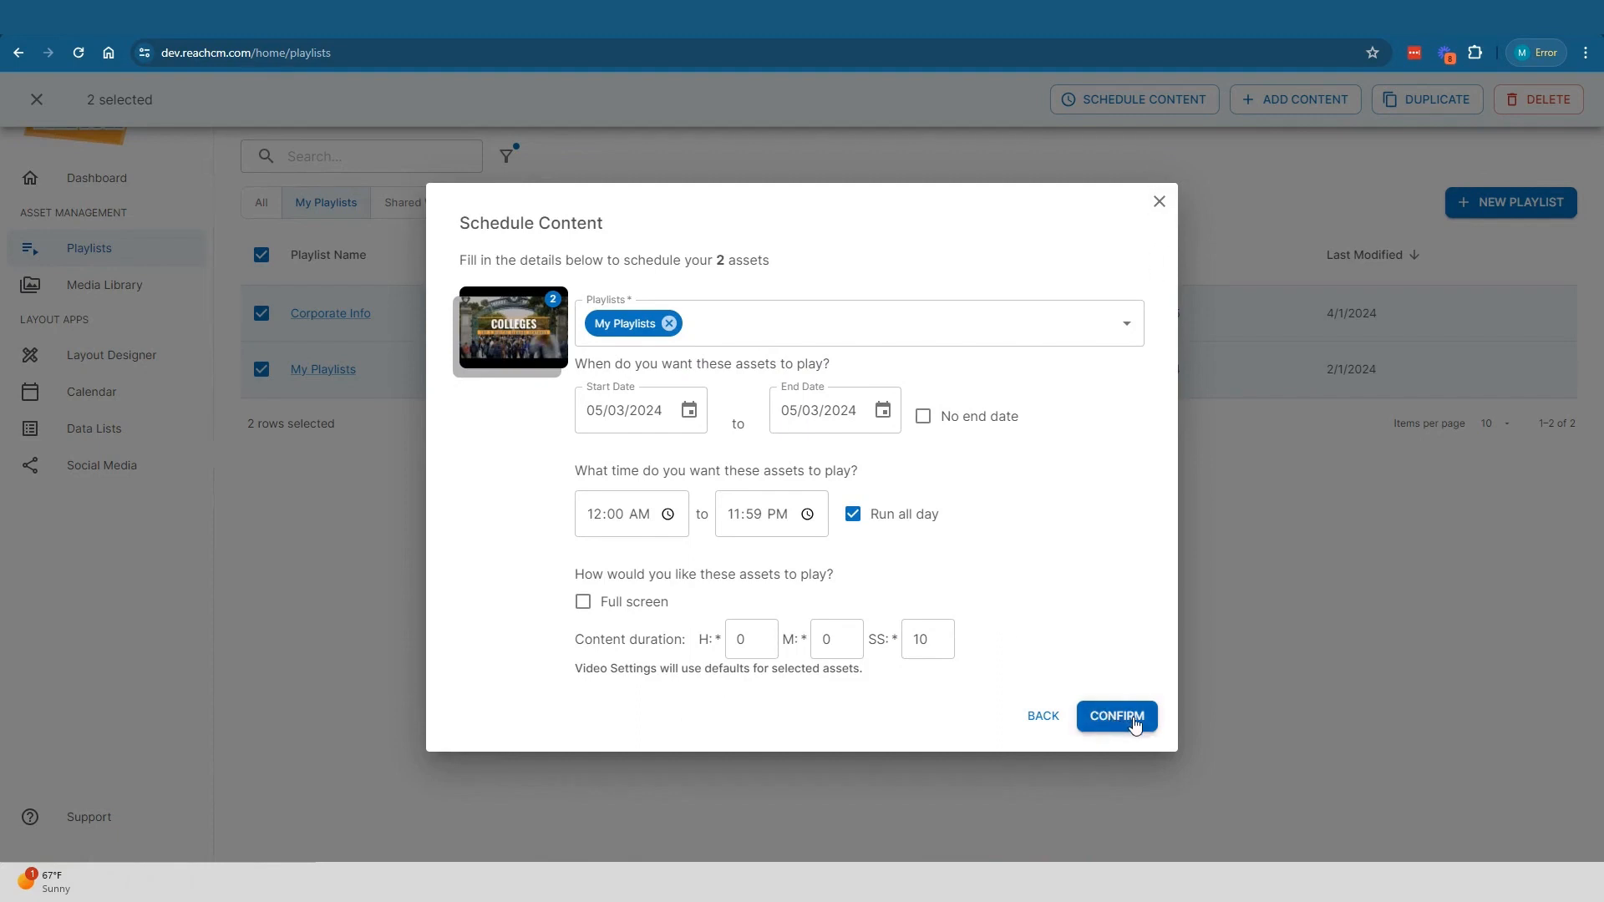
click(1159, 201)
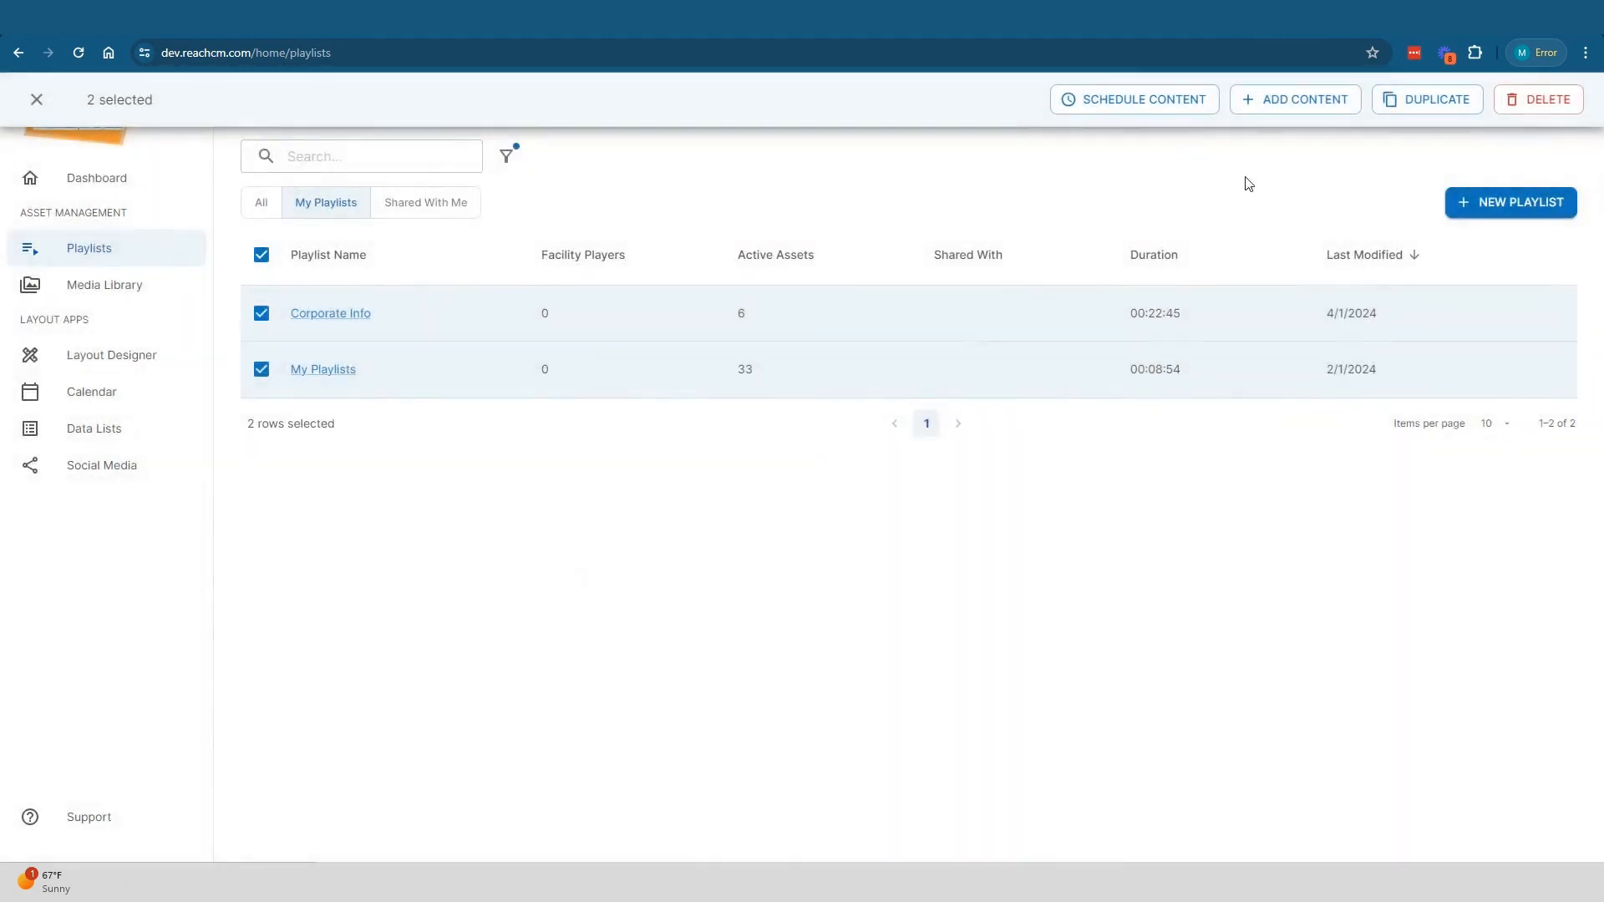
View the file upload form and the other content sources for the selected playlists, and deselect both playlists without adding anything.
click(1280, 112)
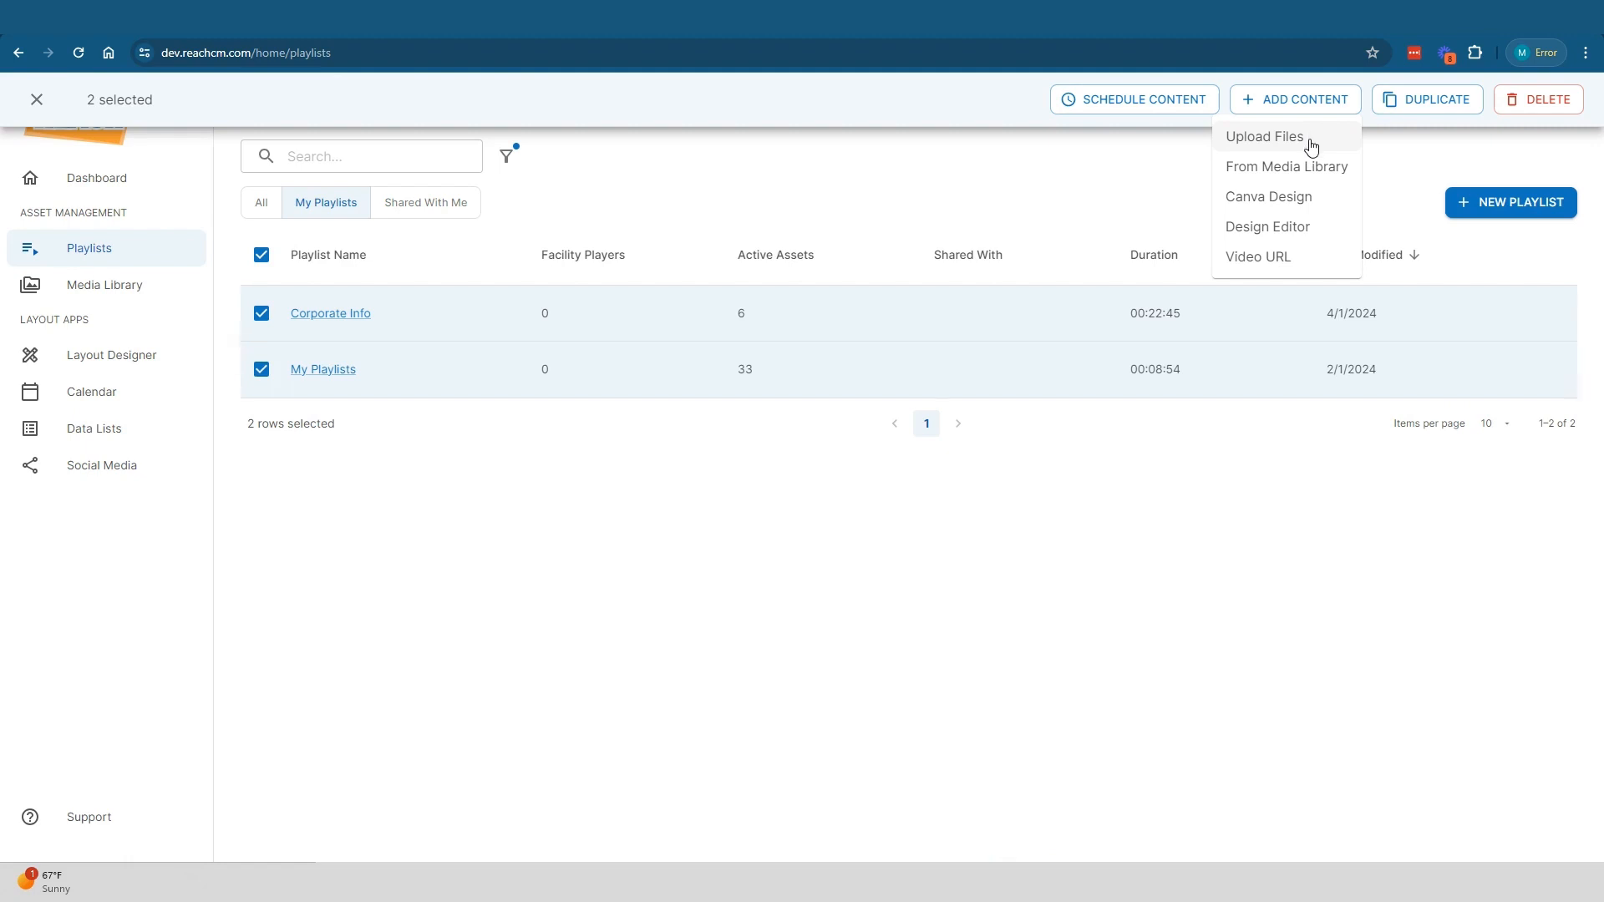
click(1310, 147)
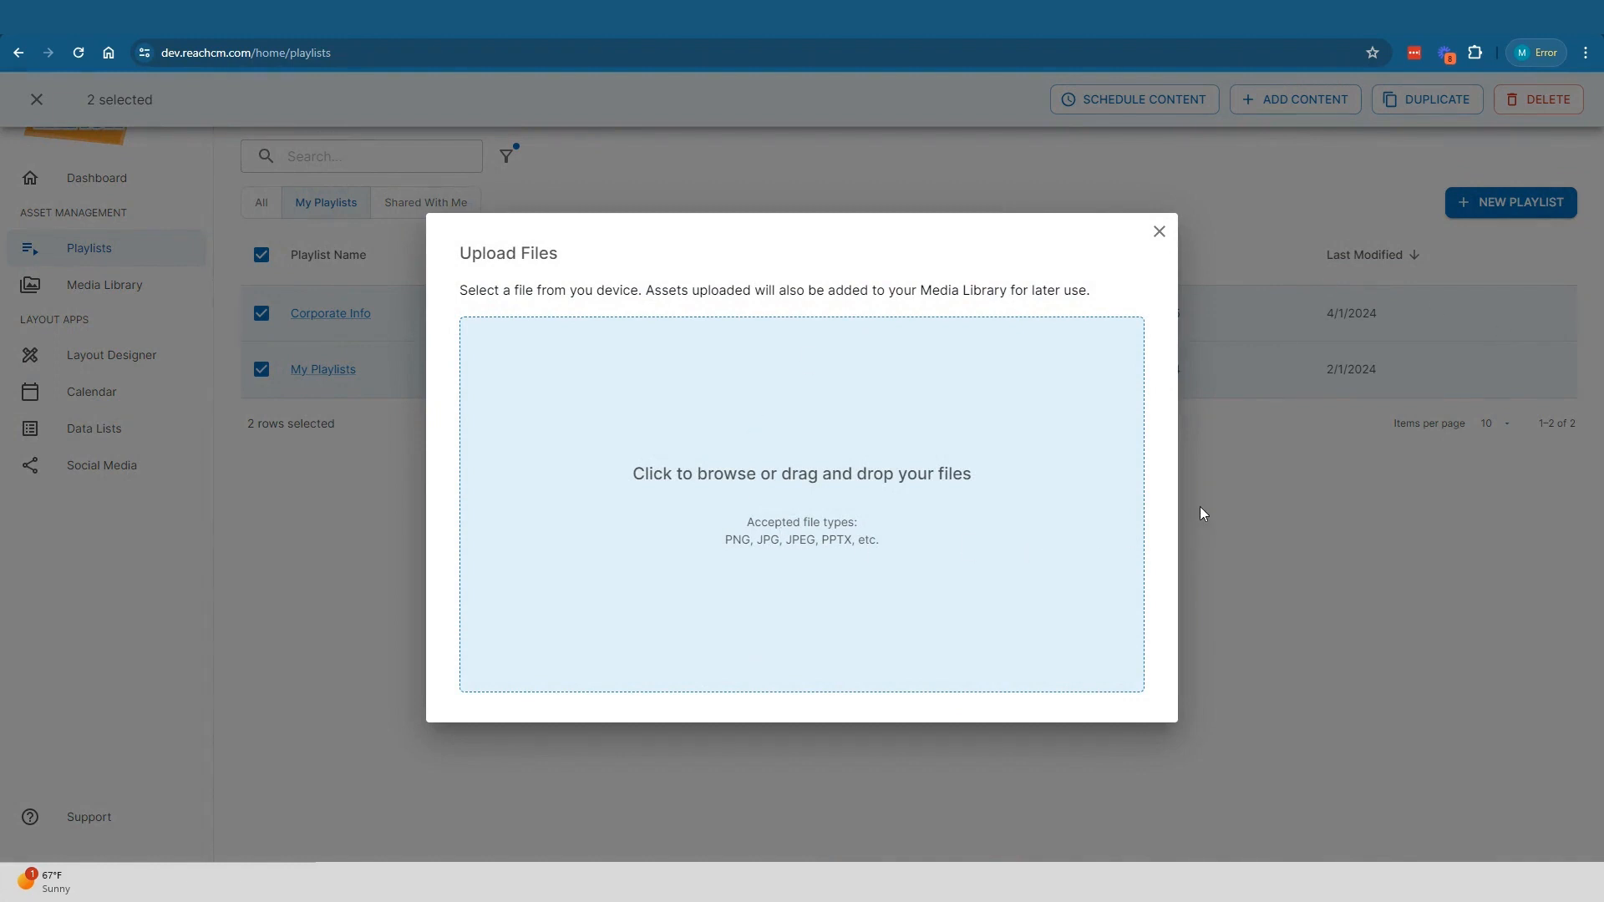
click(1158, 231)
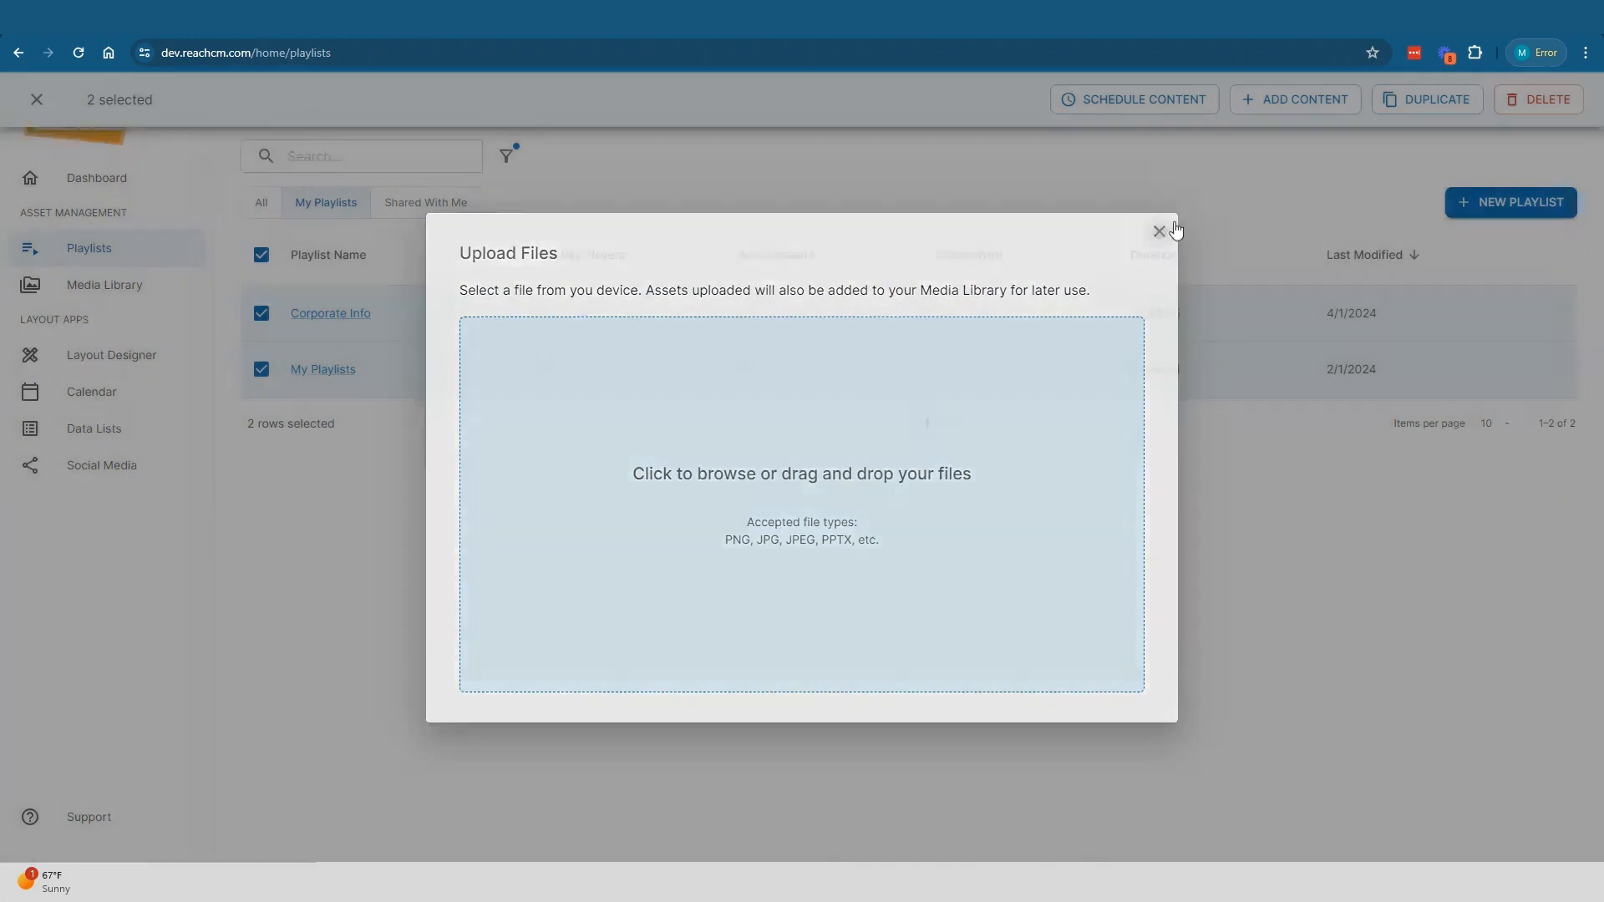
click(1284, 112)
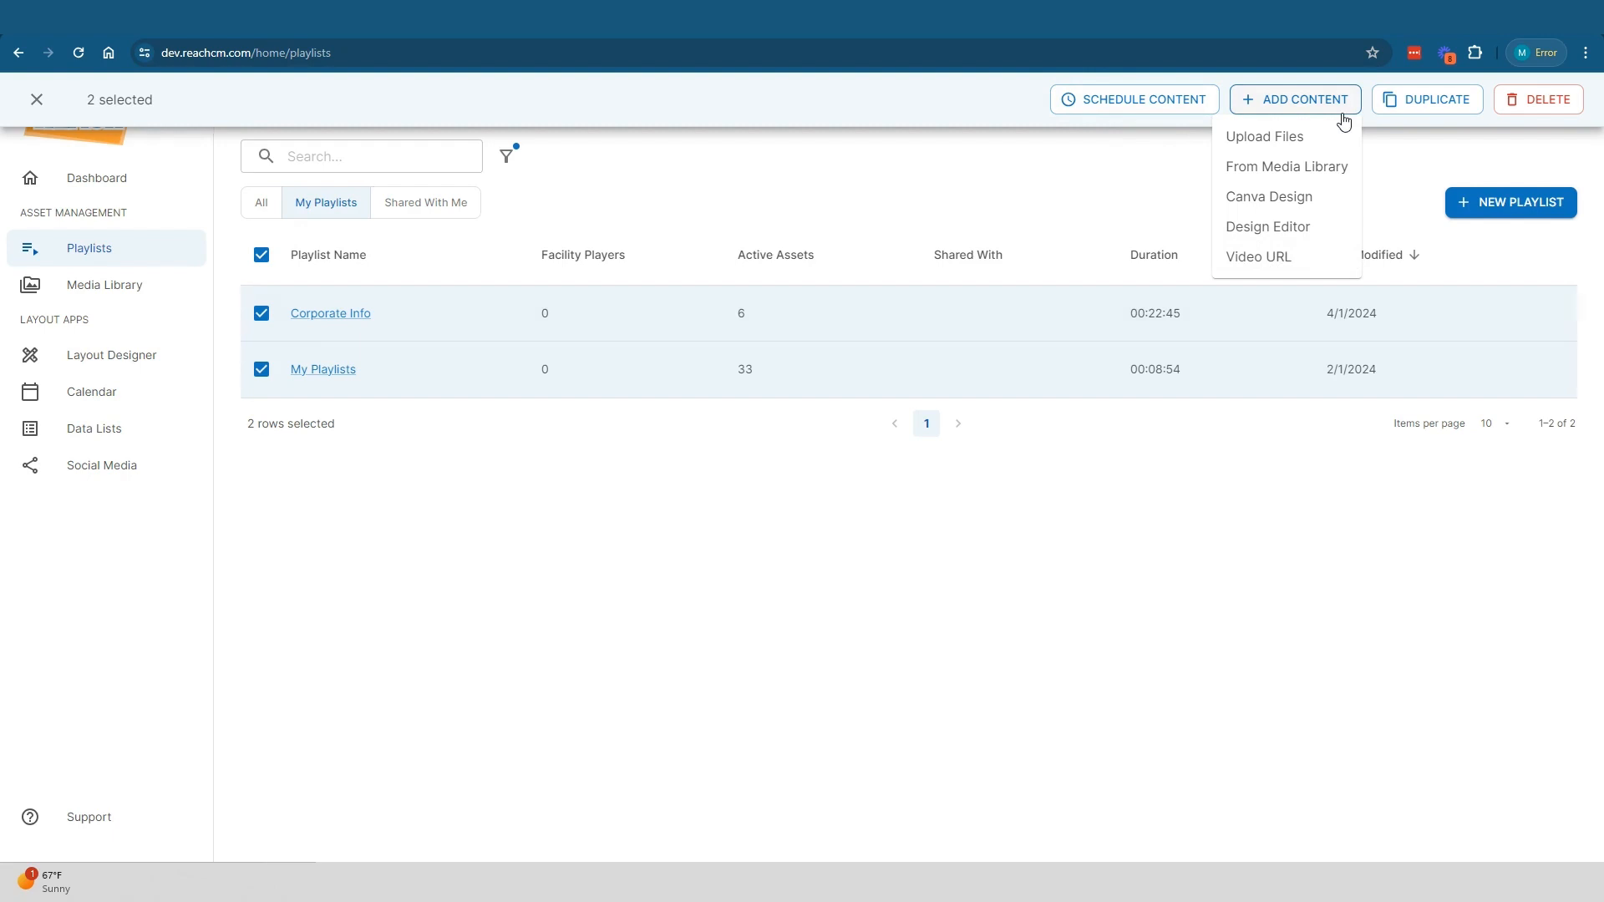
click(799, 498)
click(262, 255)
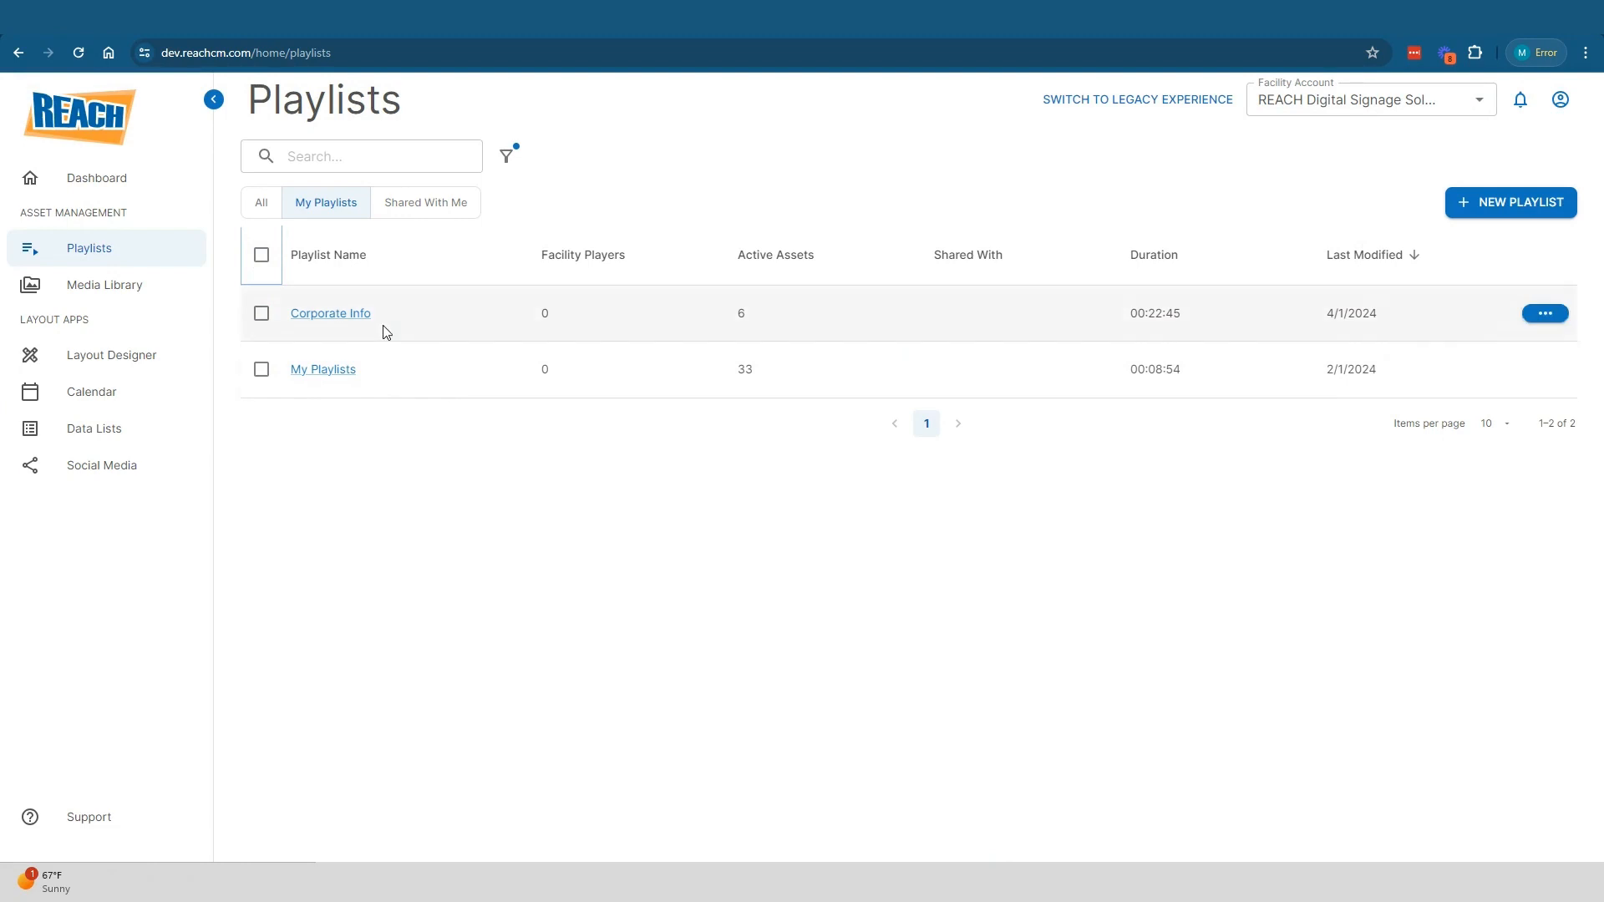
Open the Corporate Info playlist, look through its assets, and return to the playlist overview.
click(351, 315)
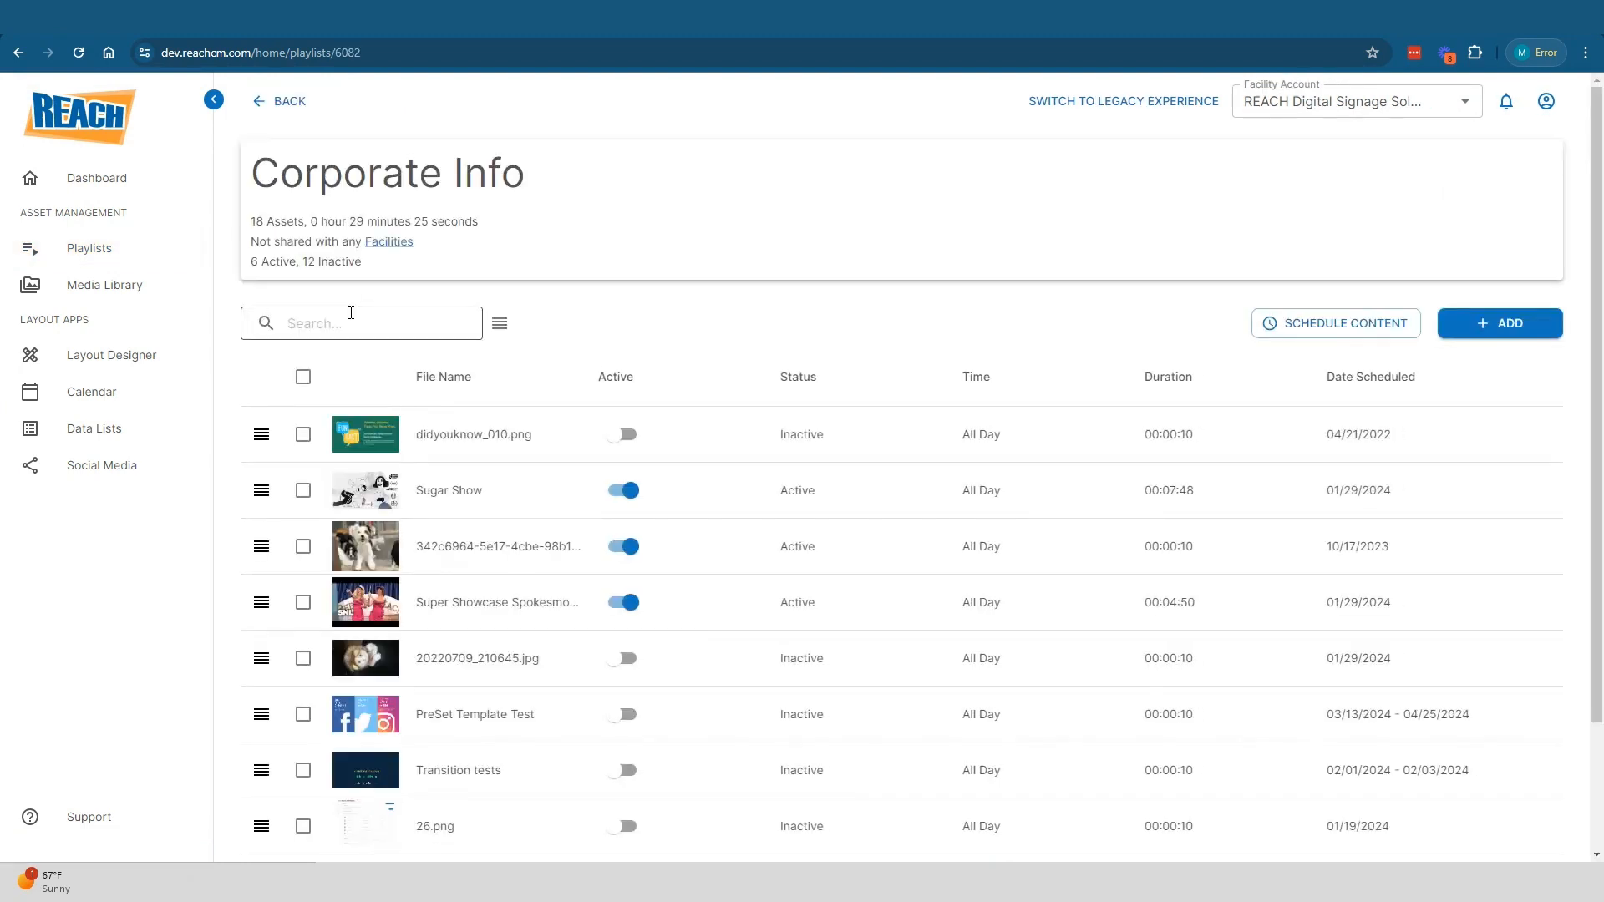
mouse_move(1020, 499)
scroll(1022, 499, down, 2)
scroll(1023, 500, up, 2)
click(290, 100)
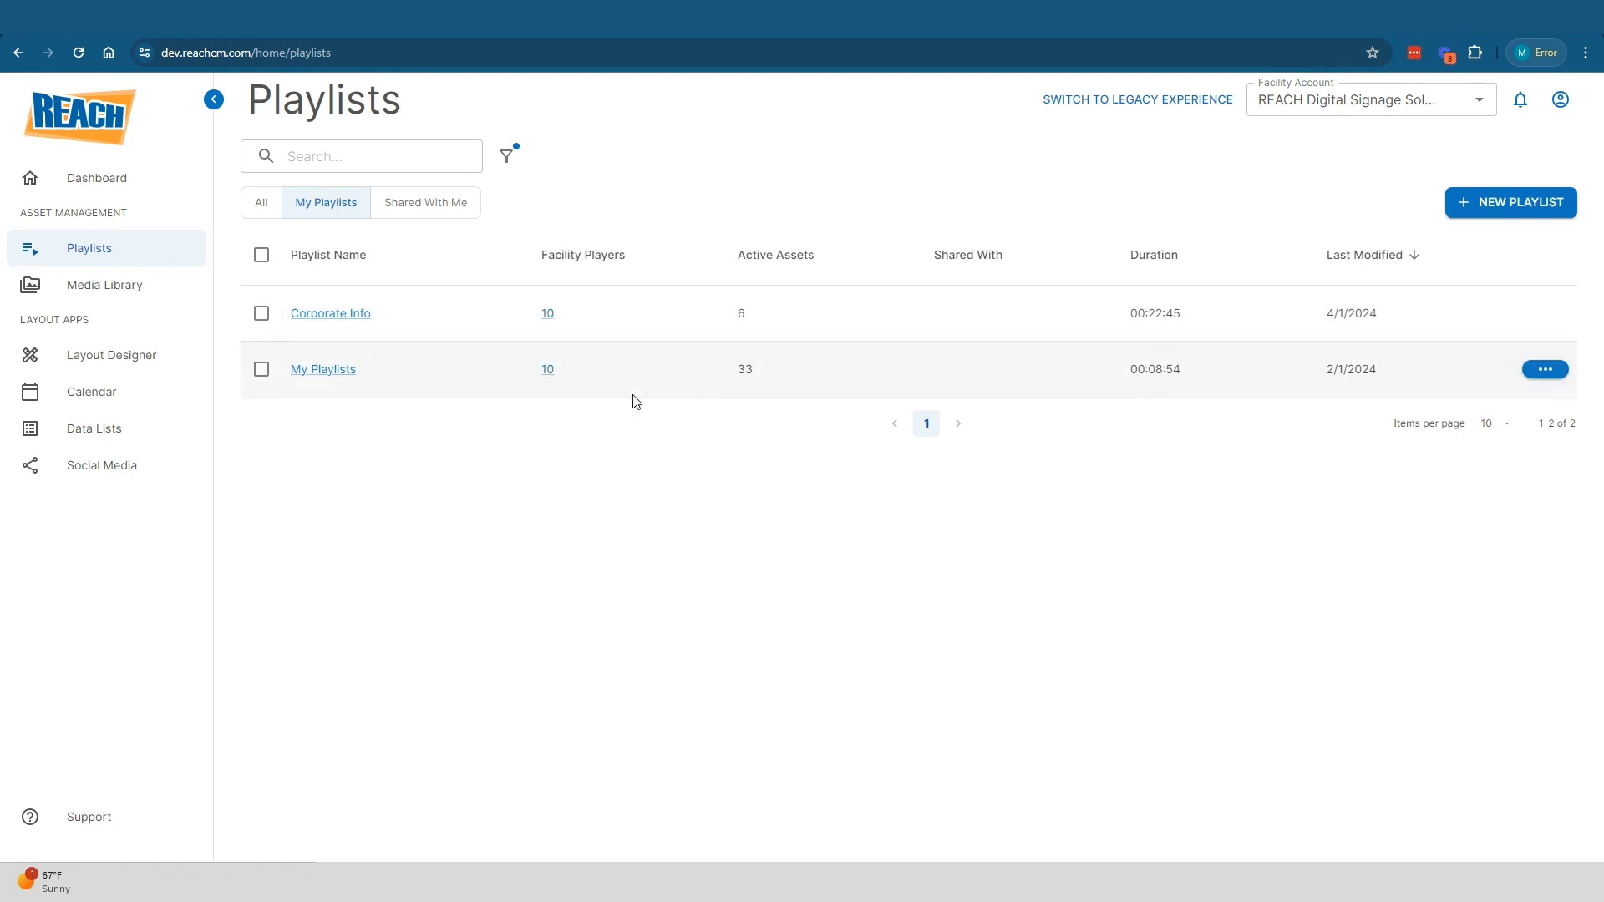
Remove the expired items from the playlist named My Playlists.
click(1545, 370)
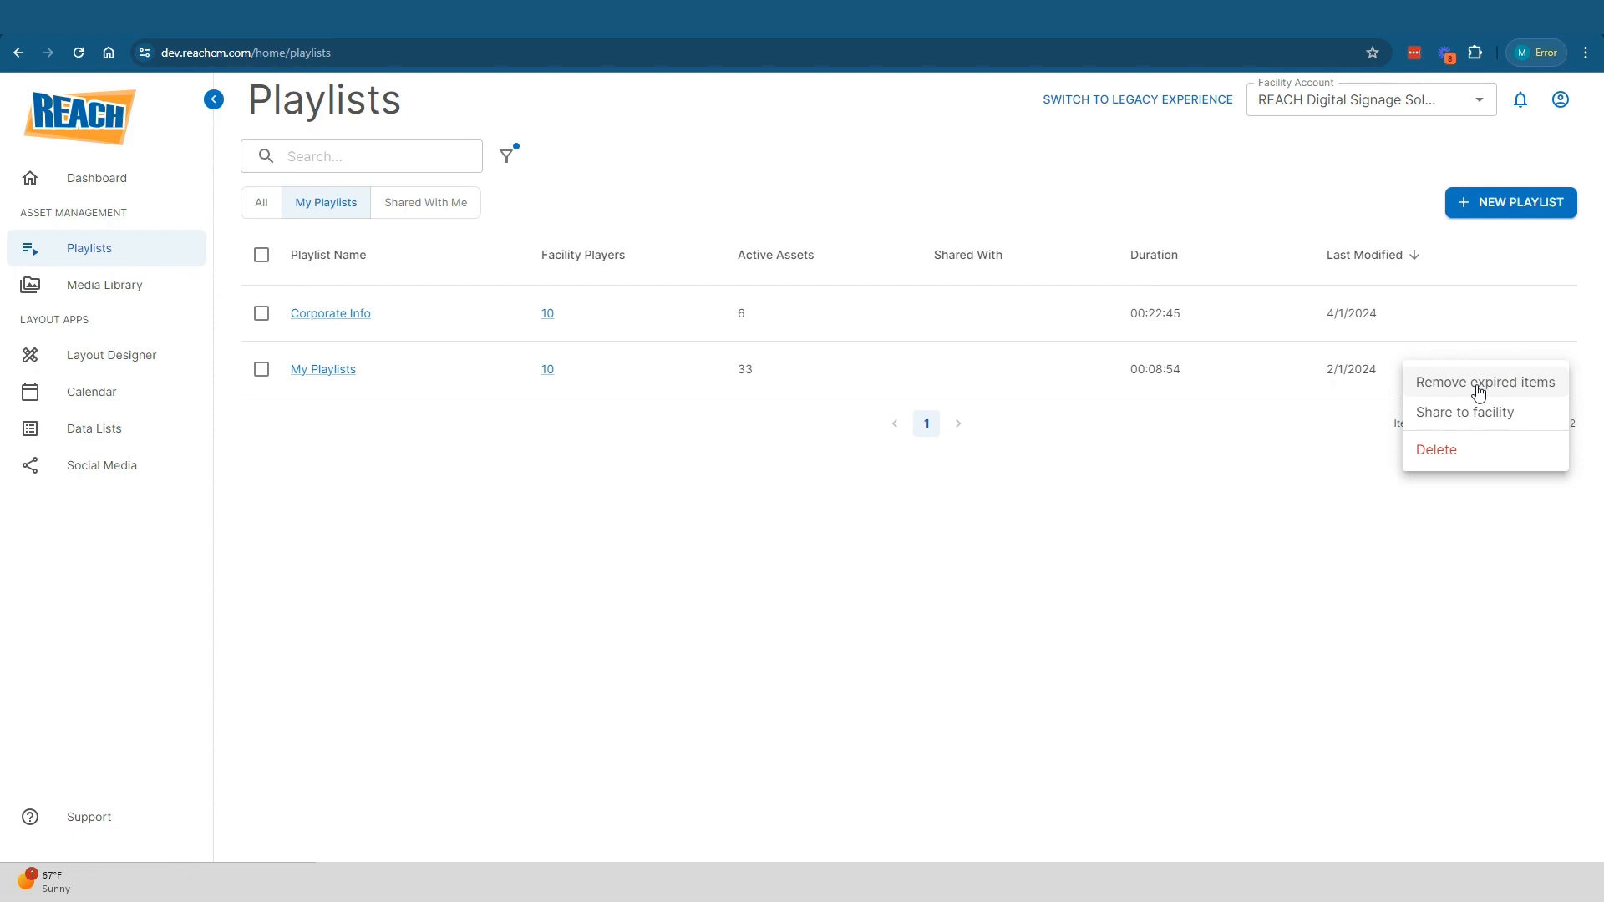
click(1479, 384)
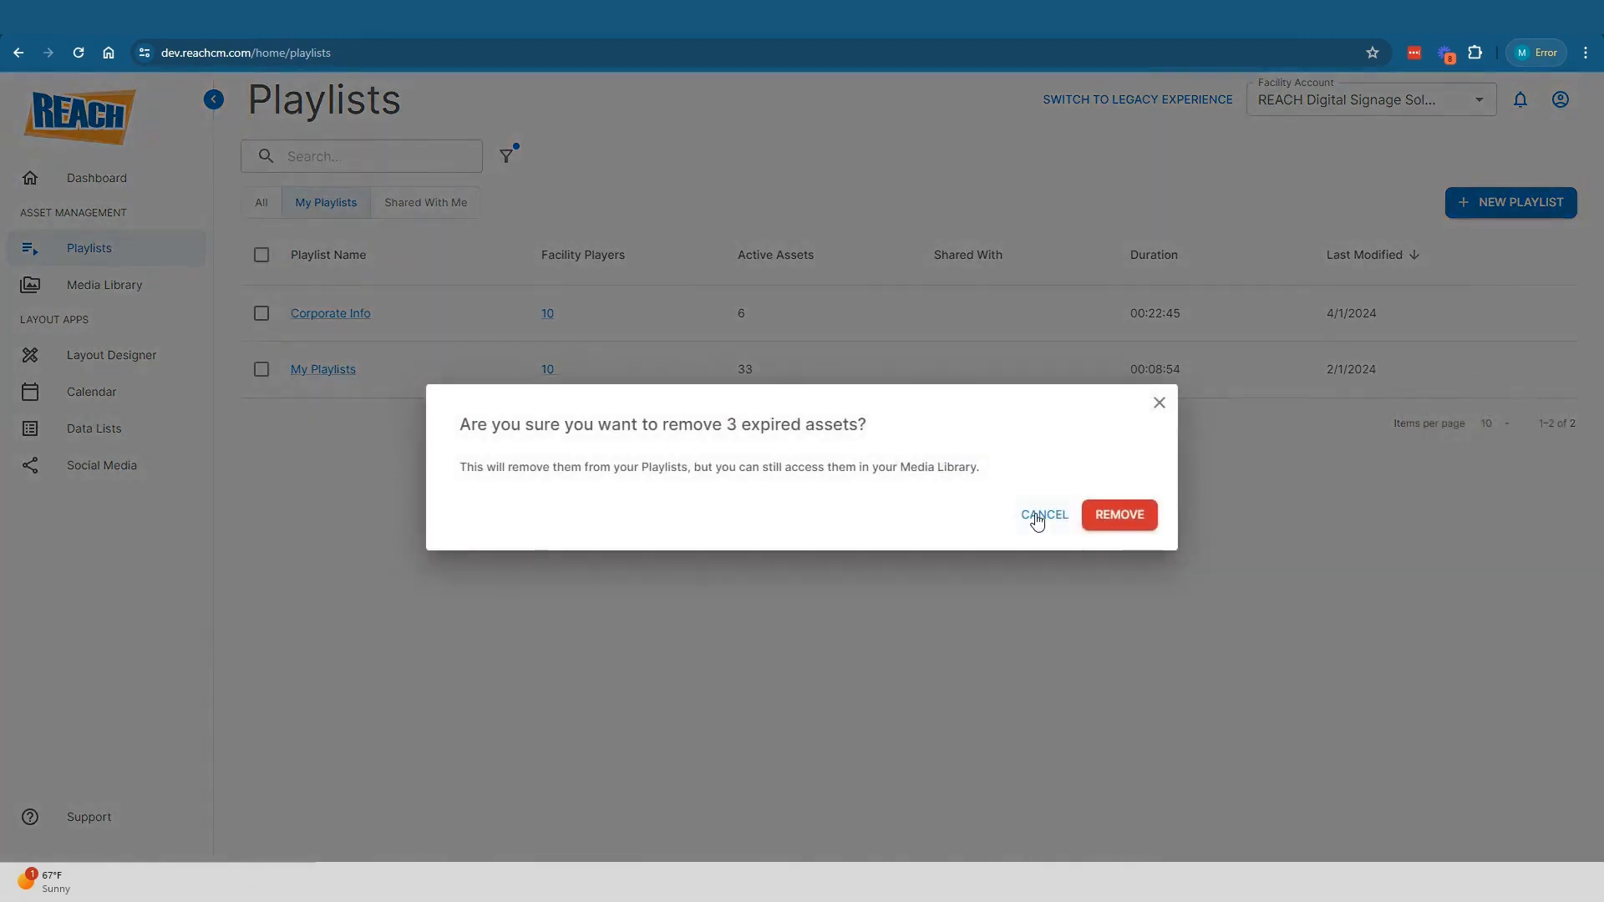
click(1119, 517)
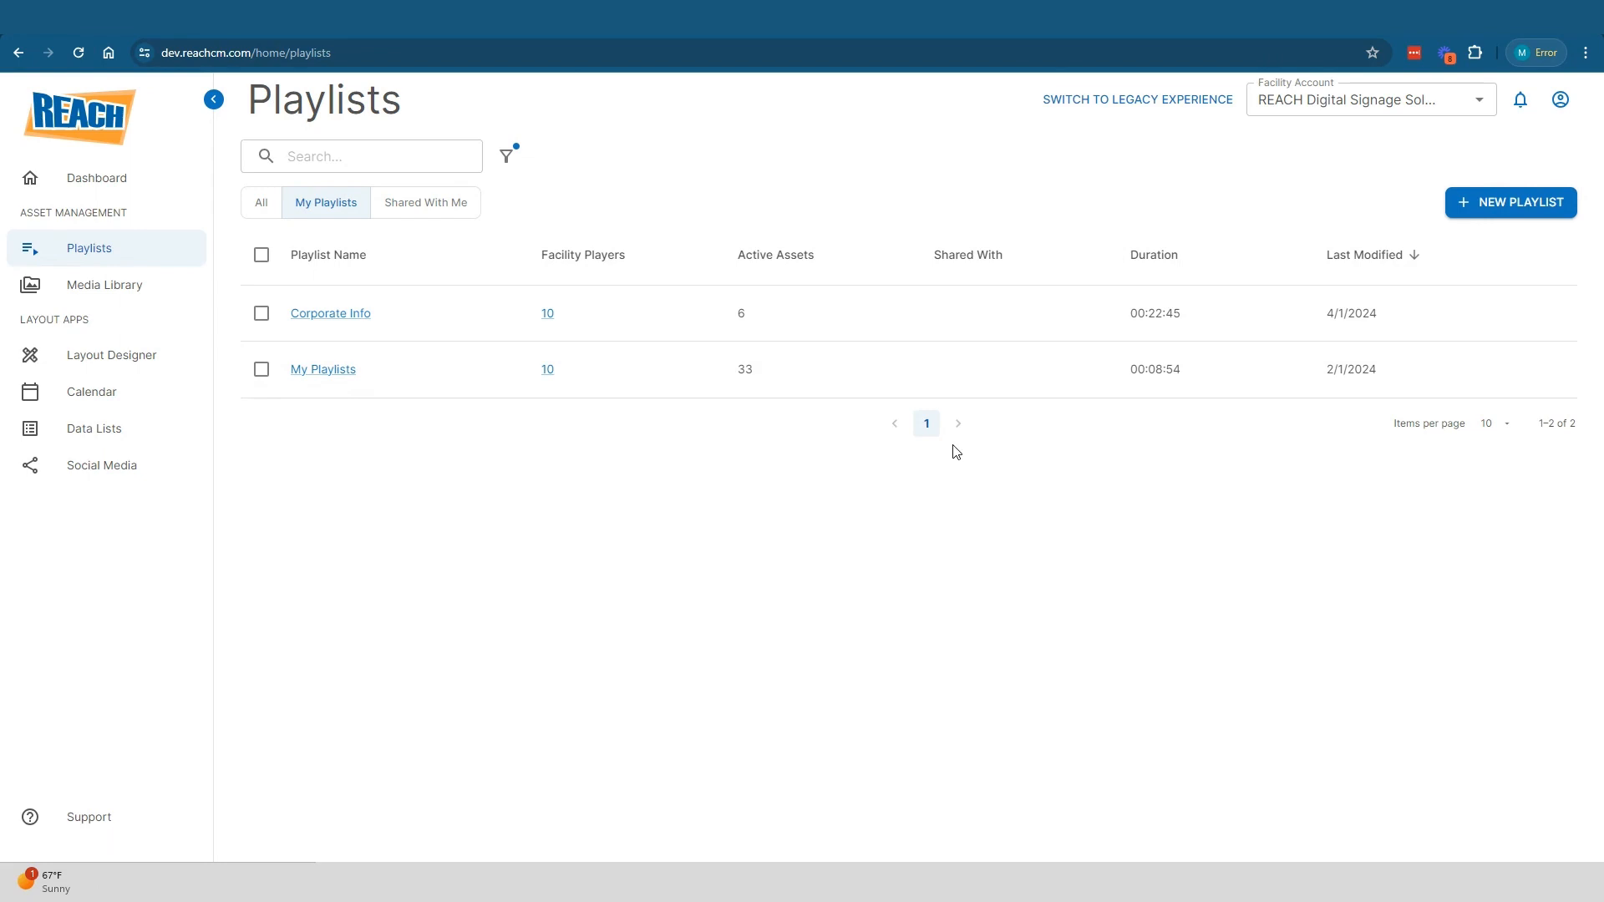
Choose Corporate Info and My Playlists as targets for REACH Testimonial Quotes.png in the Media Library, discard the assignment, and return to the playlist overview.
click(131, 293)
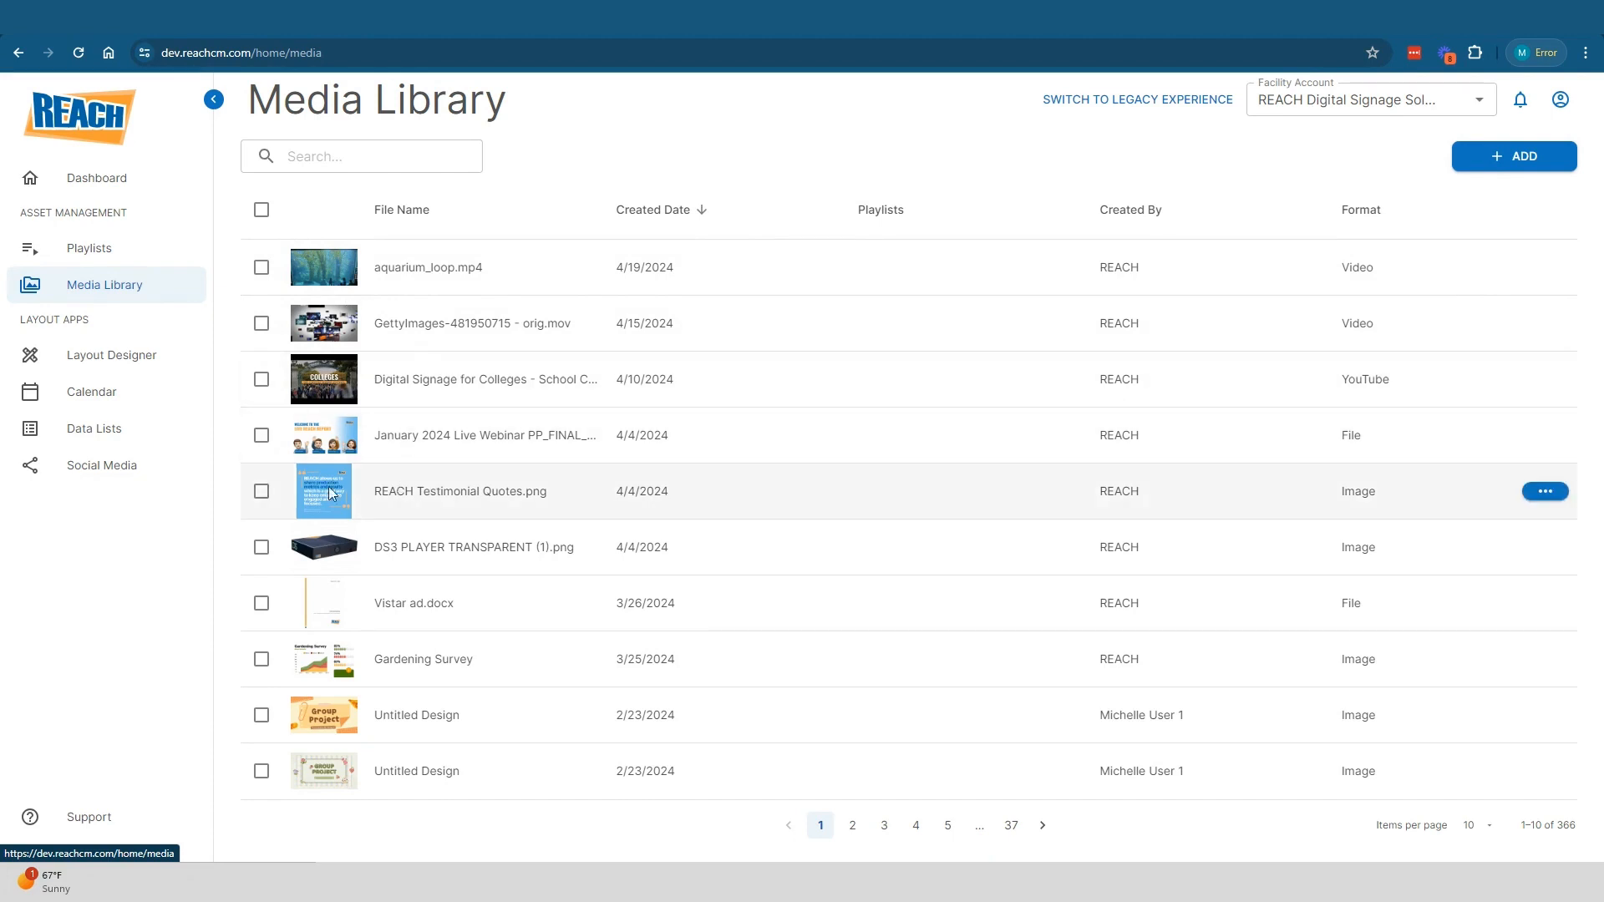
click(262, 491)
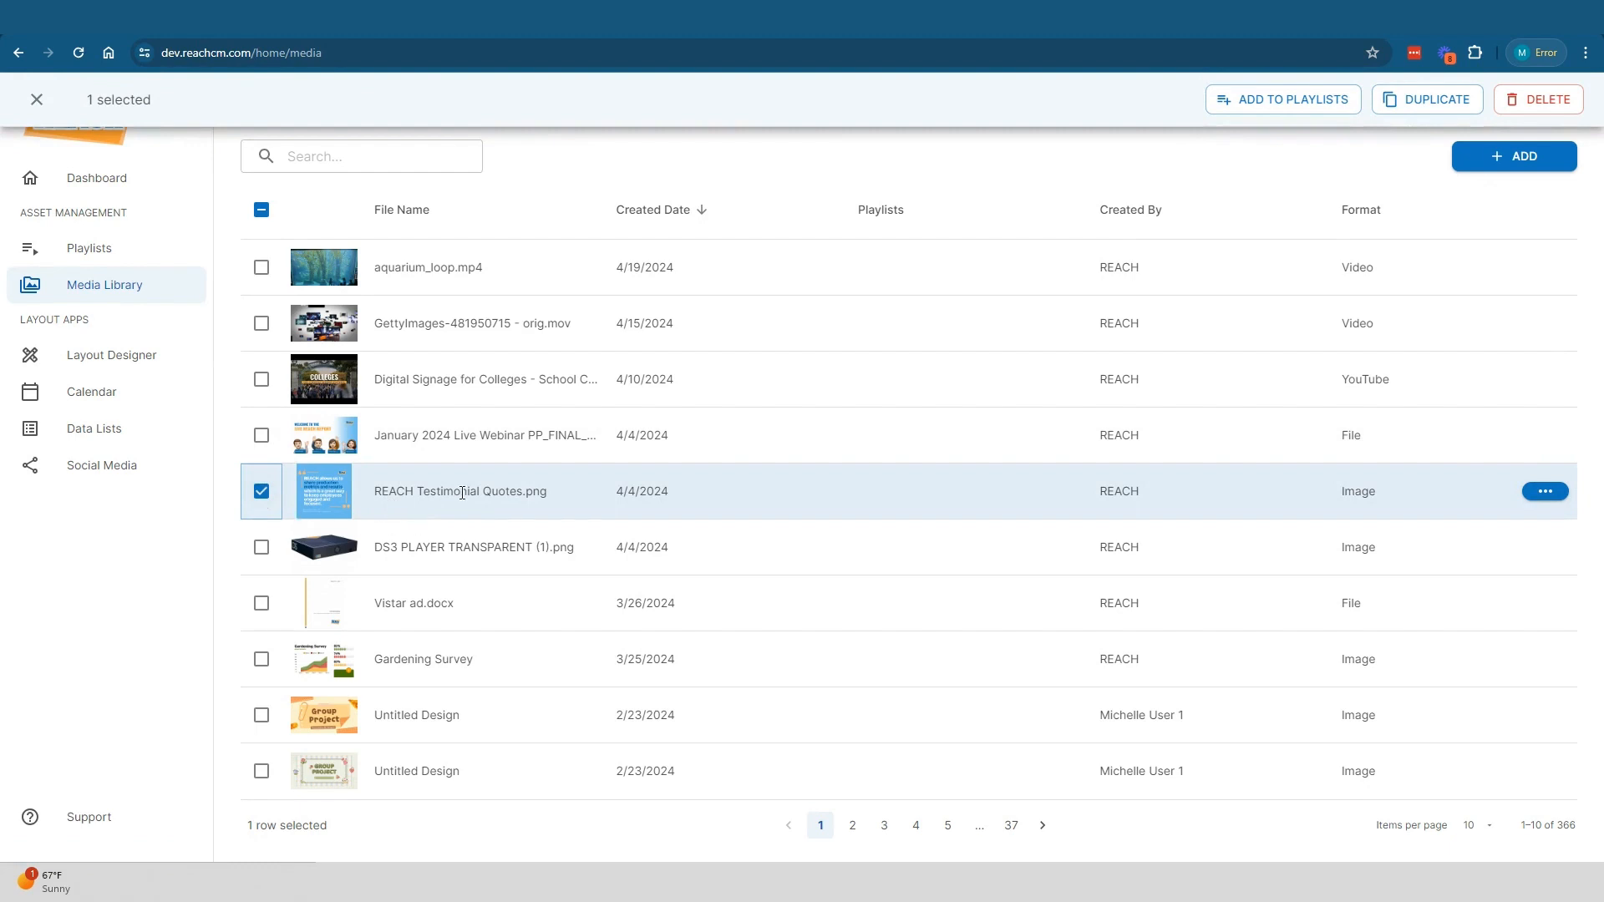
click(1243, 99)
click(852, 460)
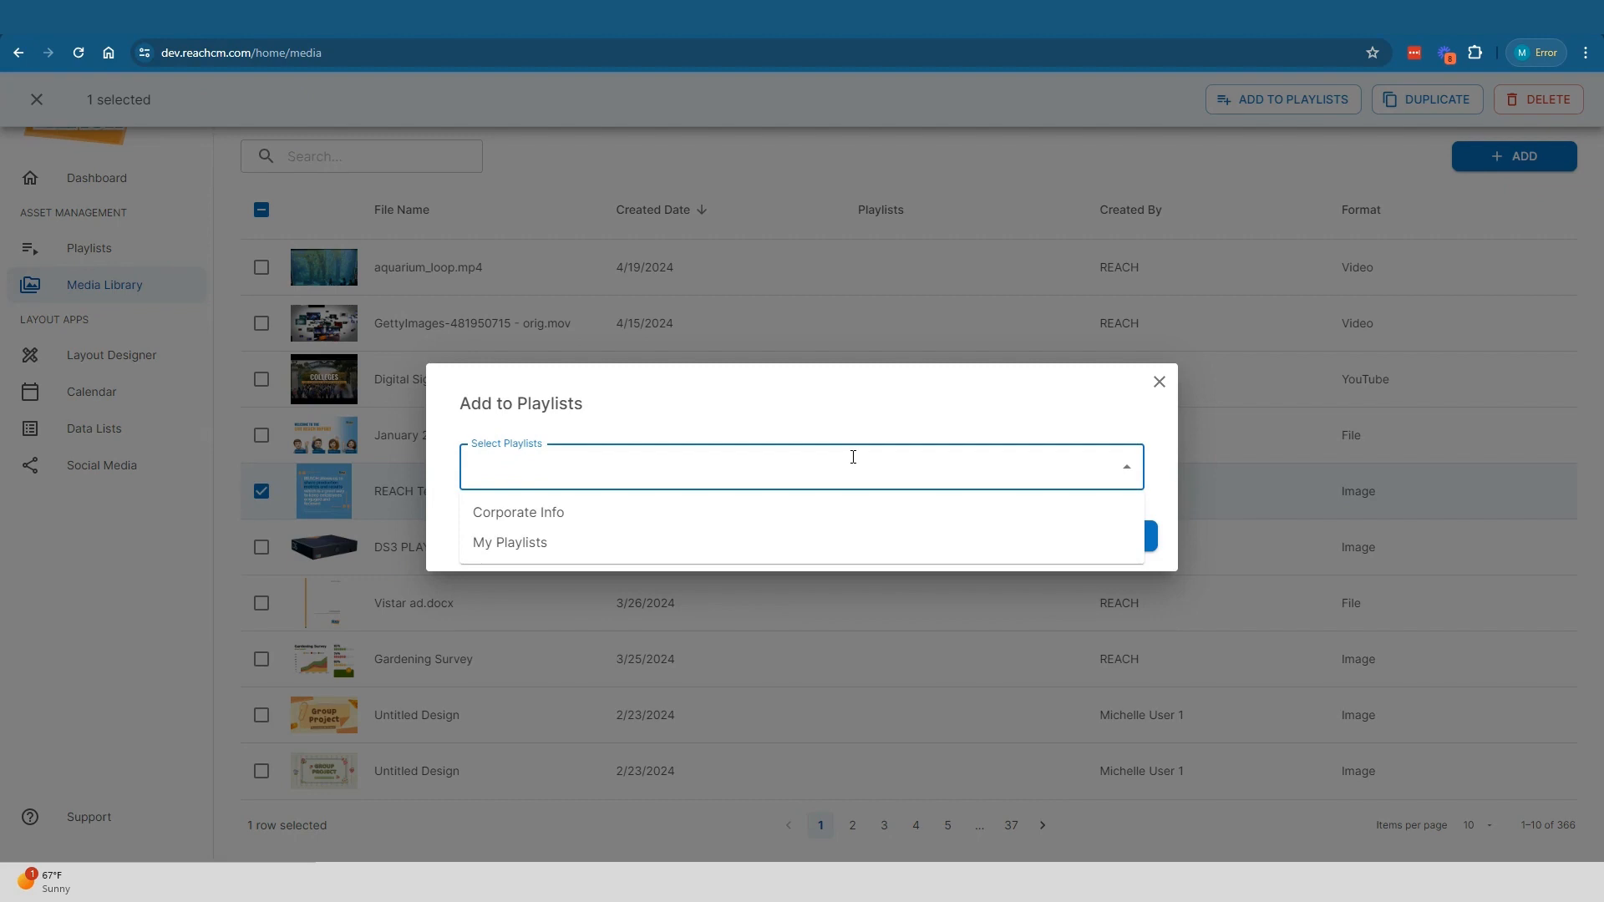
click(740, 517)
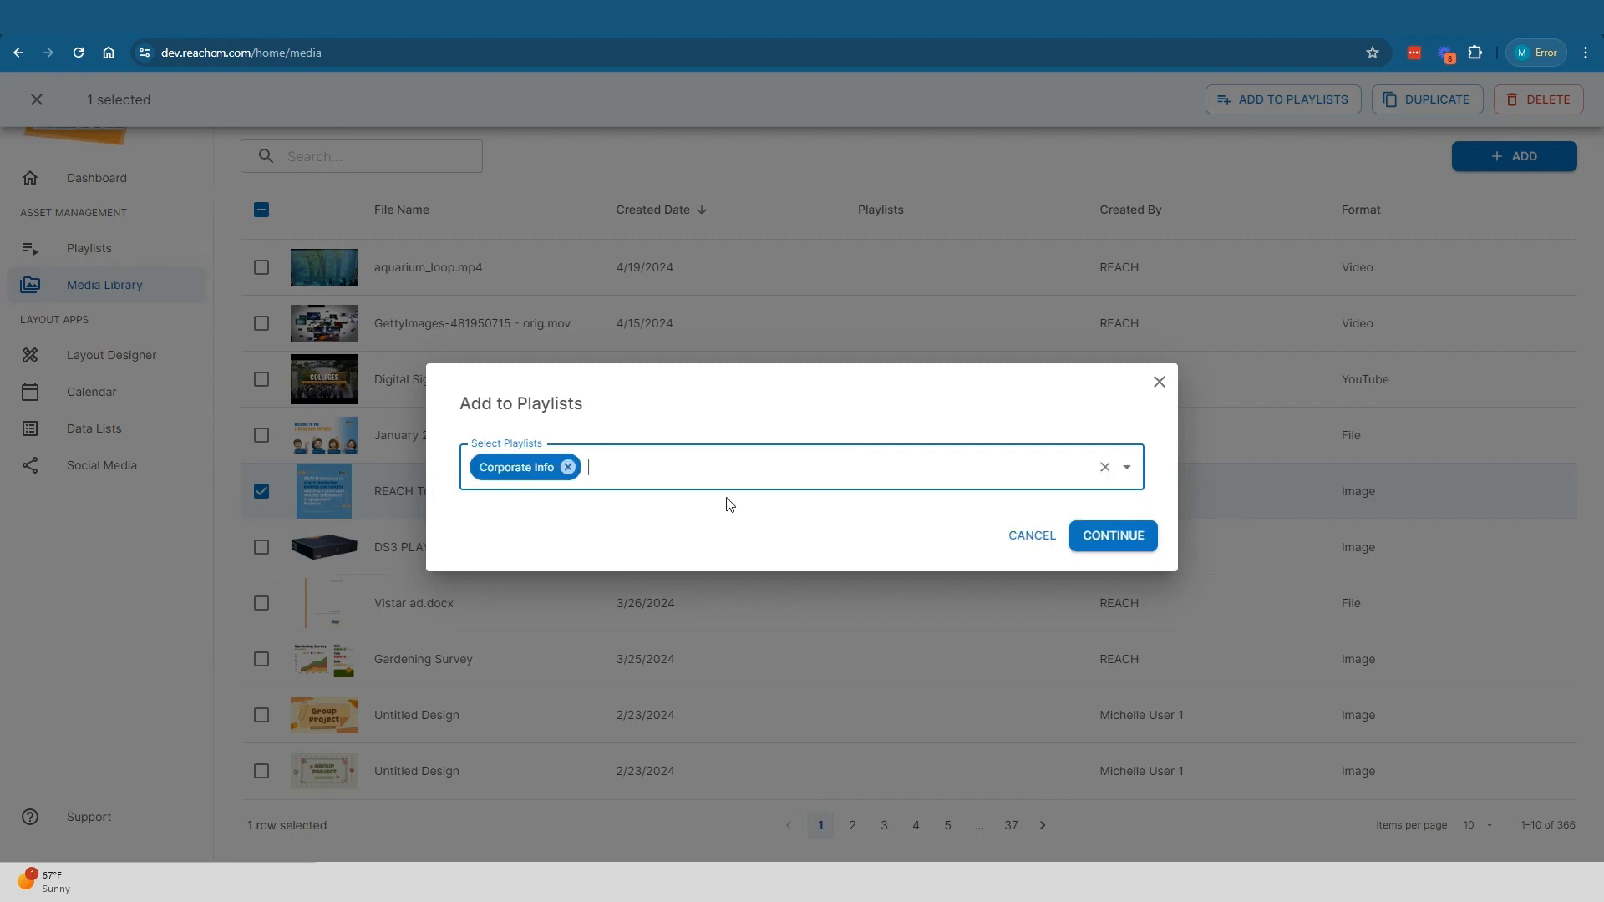
click(720, 469)
click(669, 545)
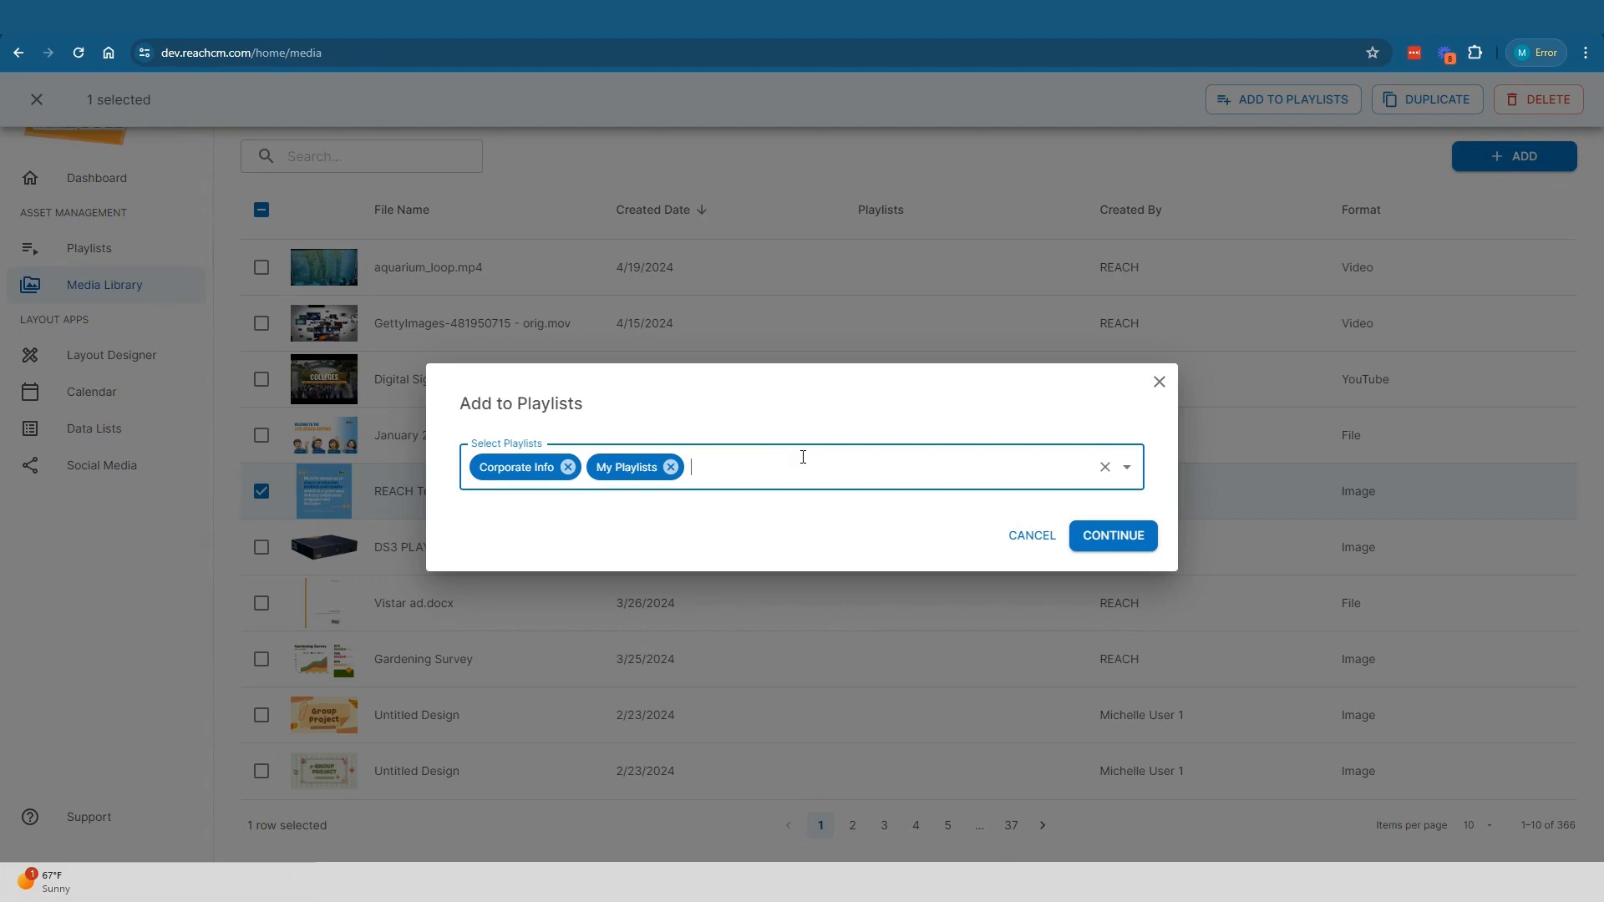
click(1160, 383)
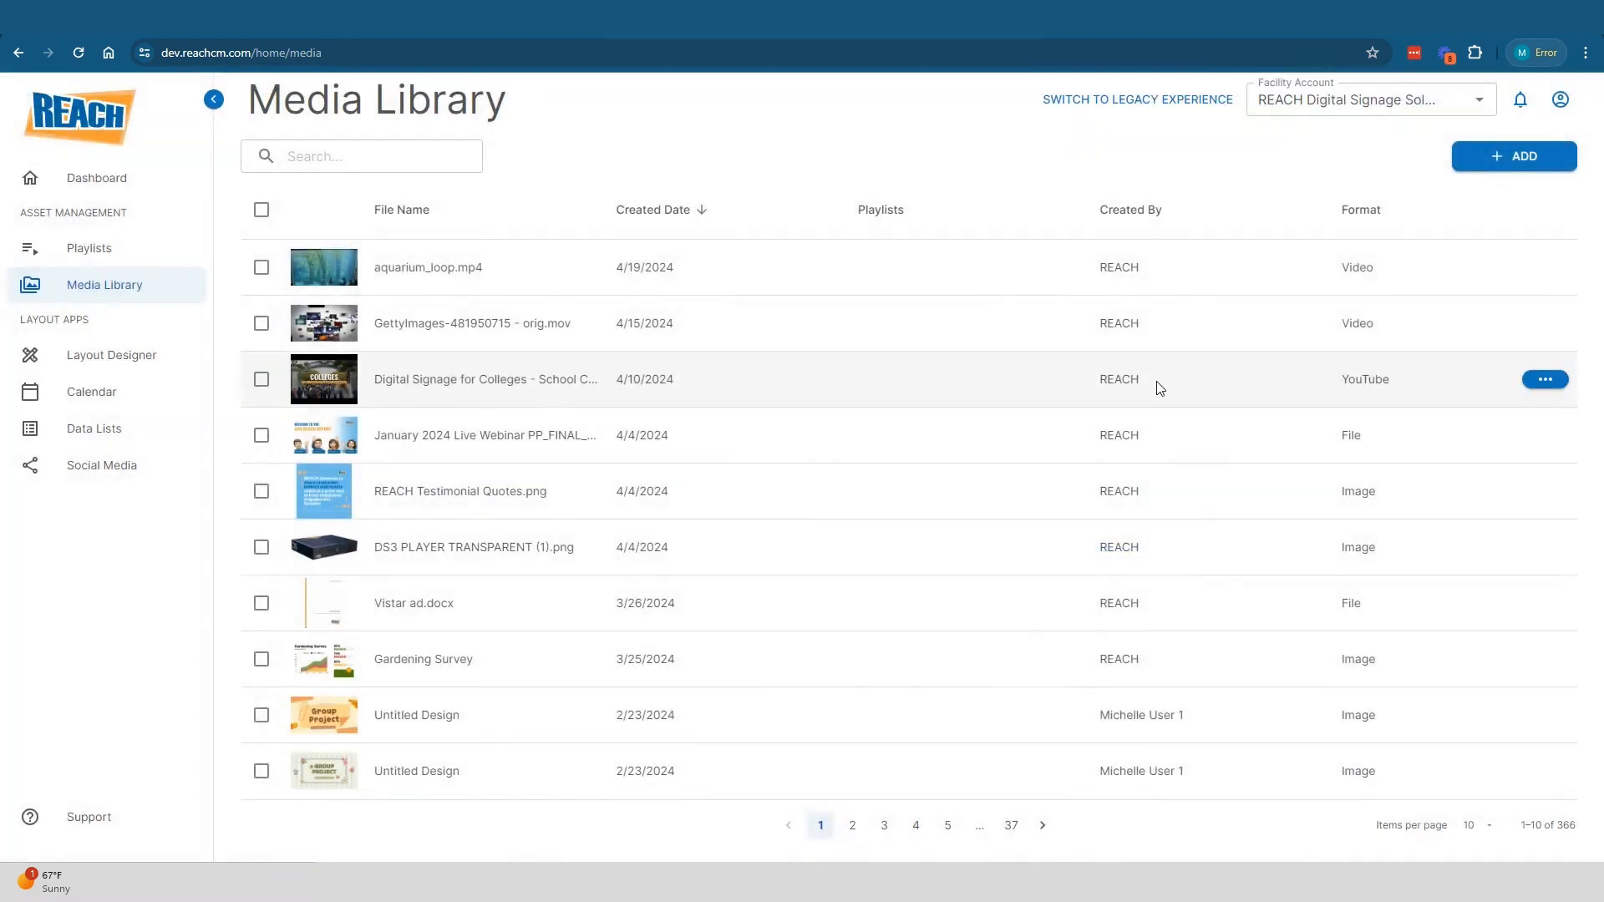
click(132, 251)
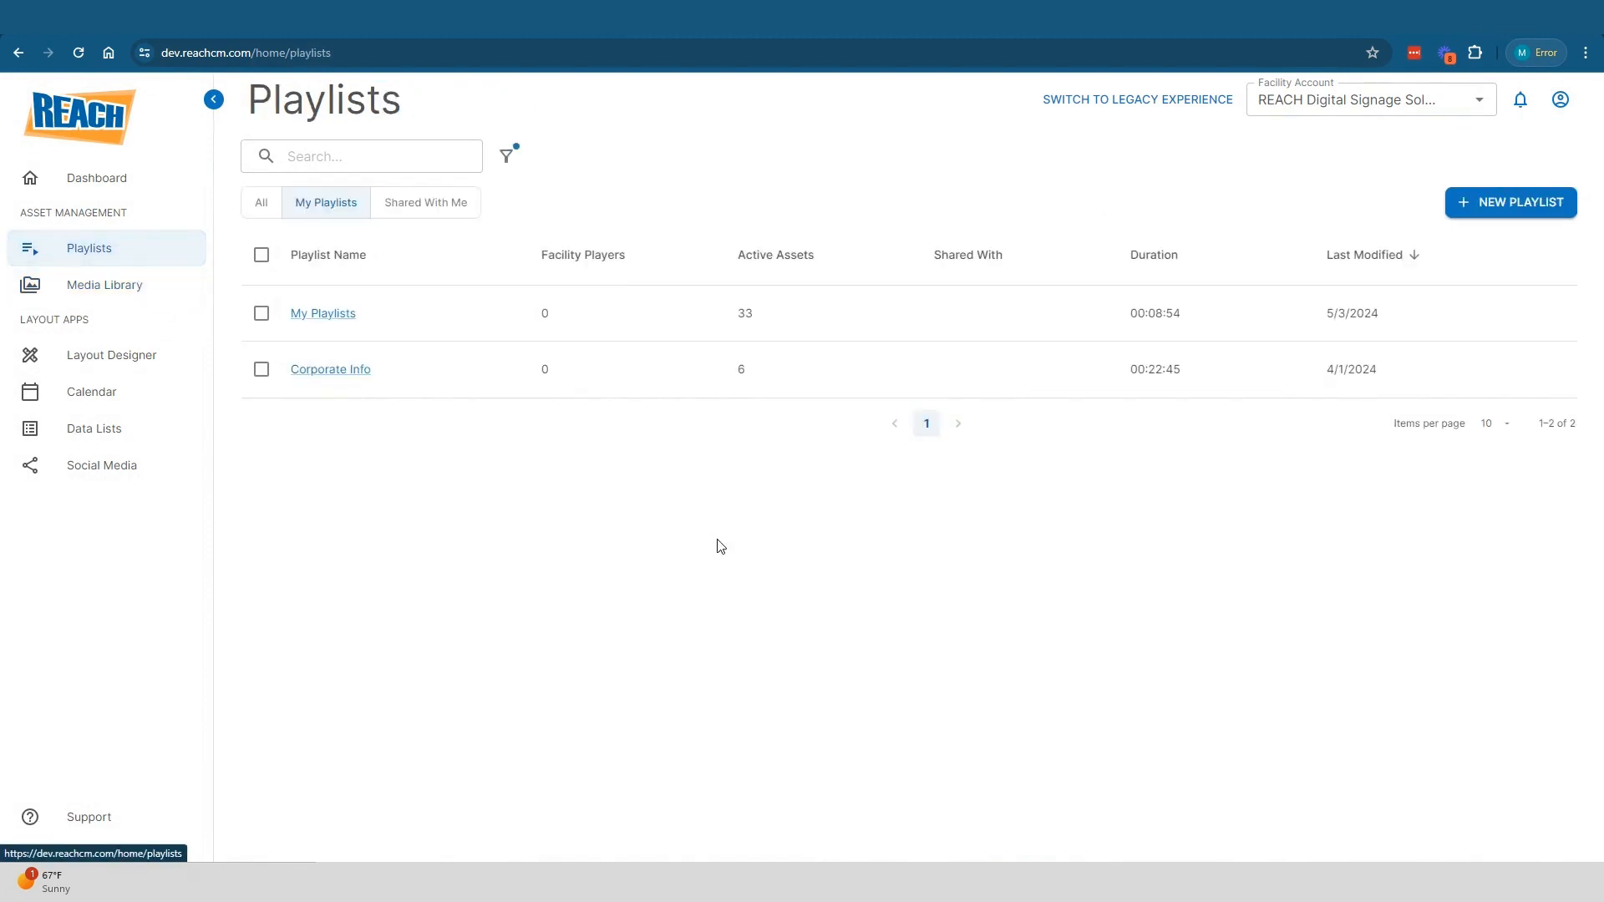